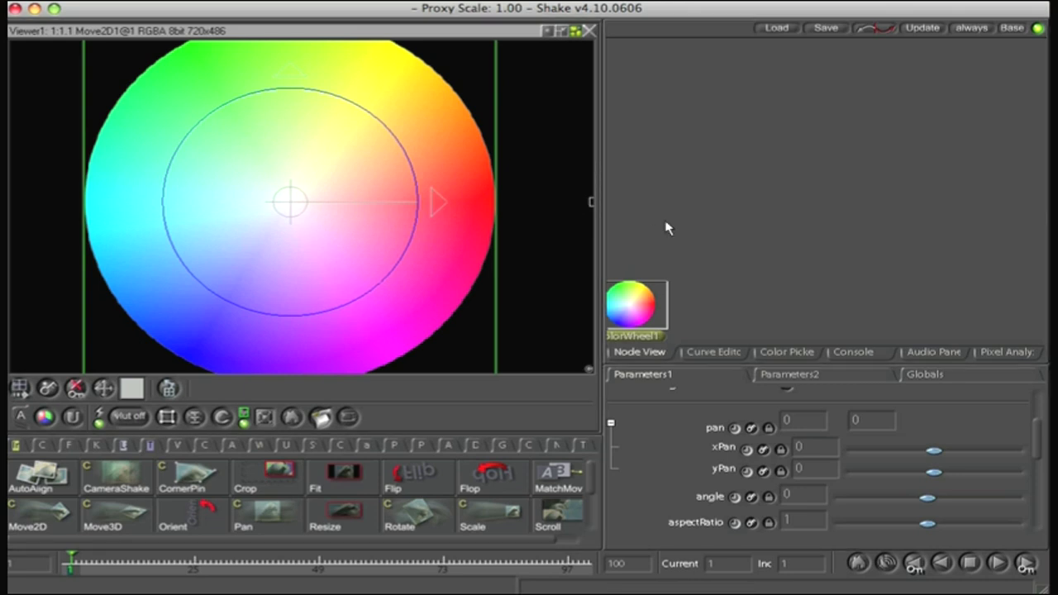
Centre and enlarge the ColorWheel1 → Move2D1 node tree in the Node View.
drag(639, 286, 817, 116)
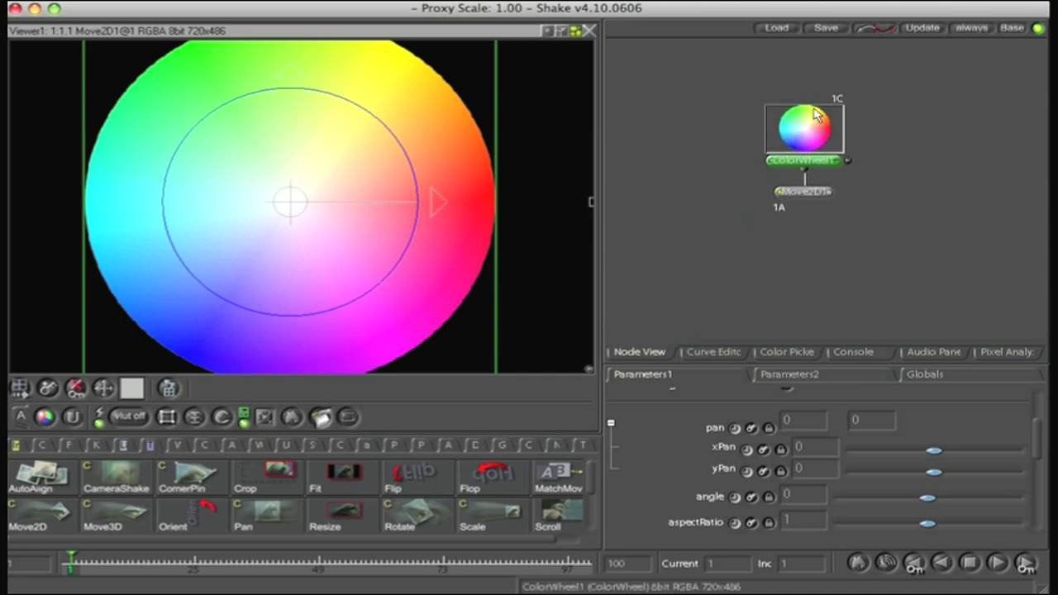
drag(776, 215, 981, 288)
drag(886, 285, 943, 317)
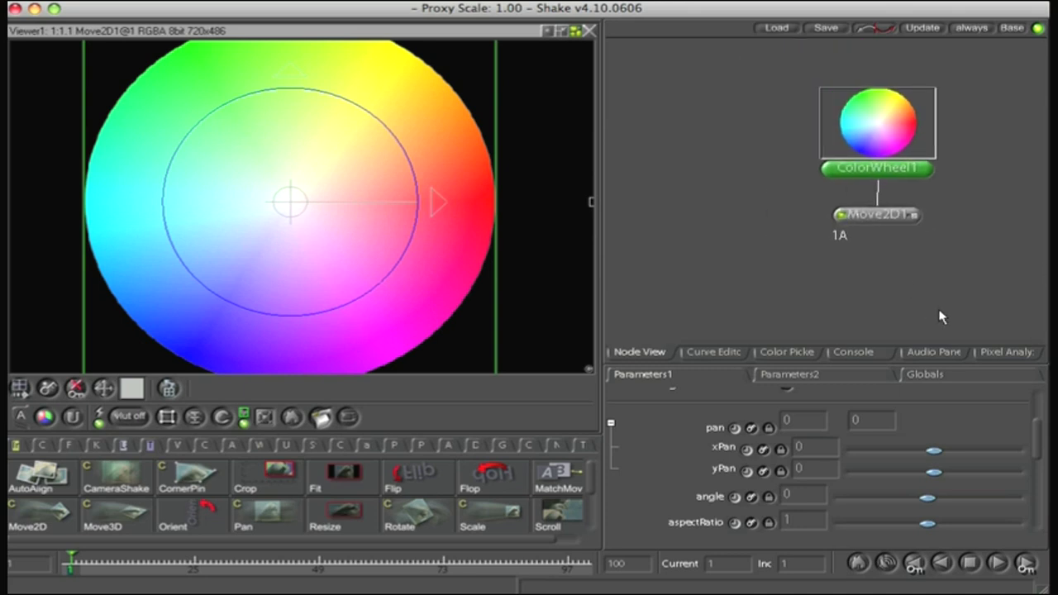
drag(839, 312, 946, 285)
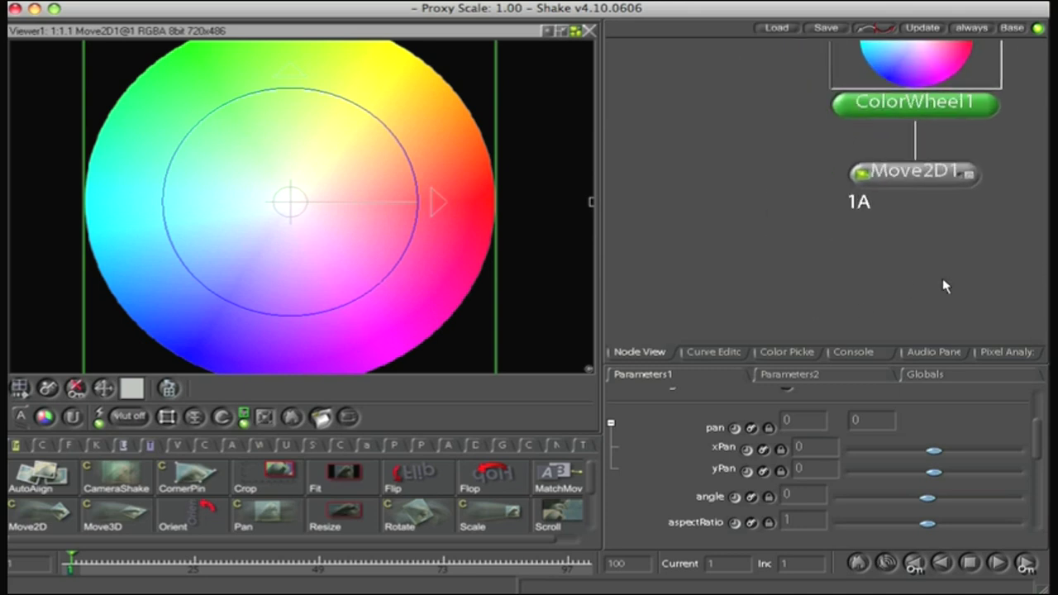
key(f)
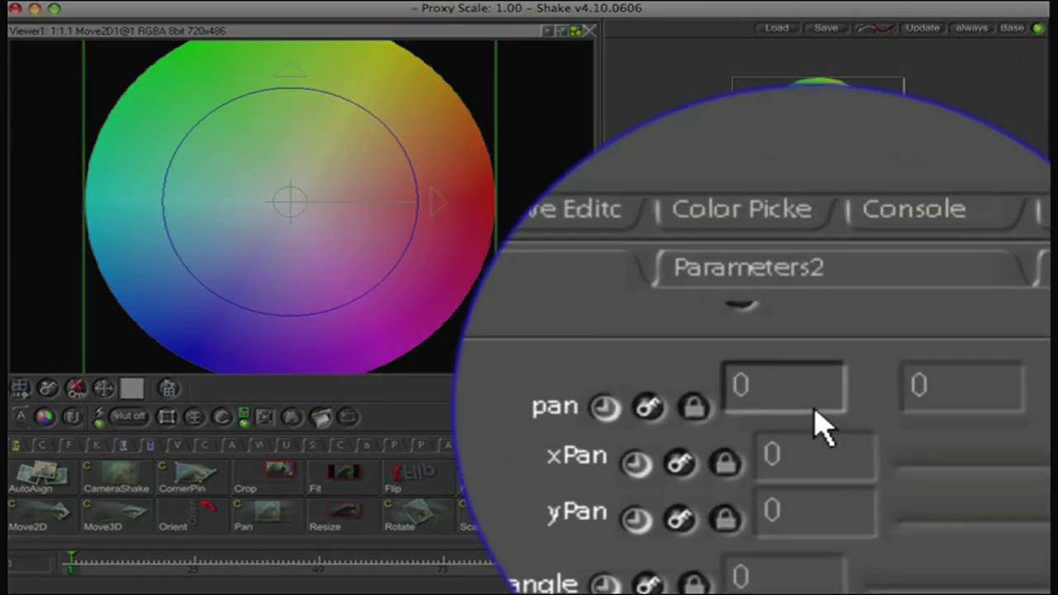
Set Move2D1's xPan to the expression sin(time).
click(611, 398)
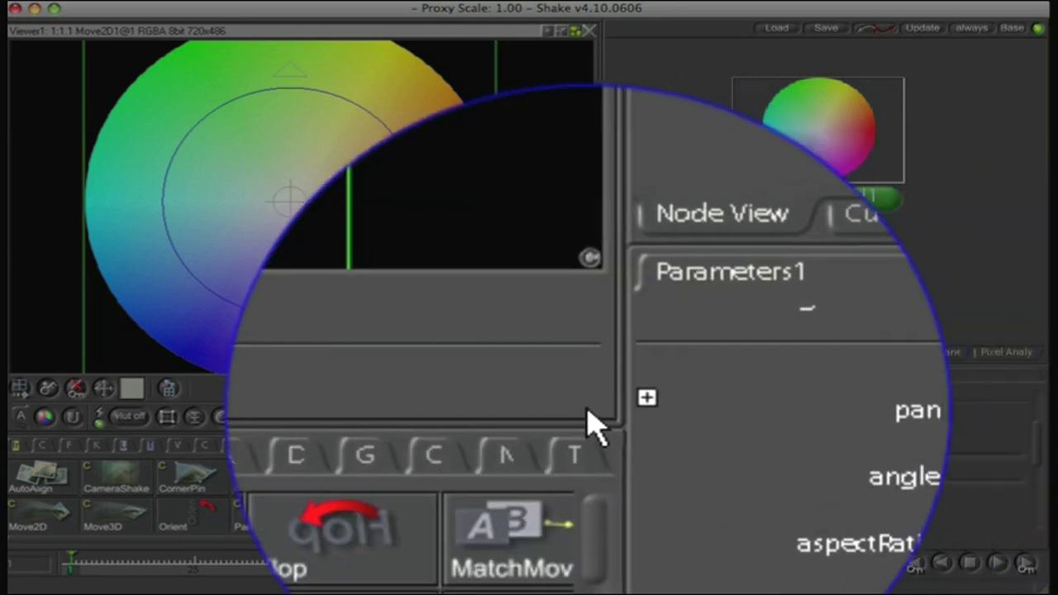
click(612, 414)
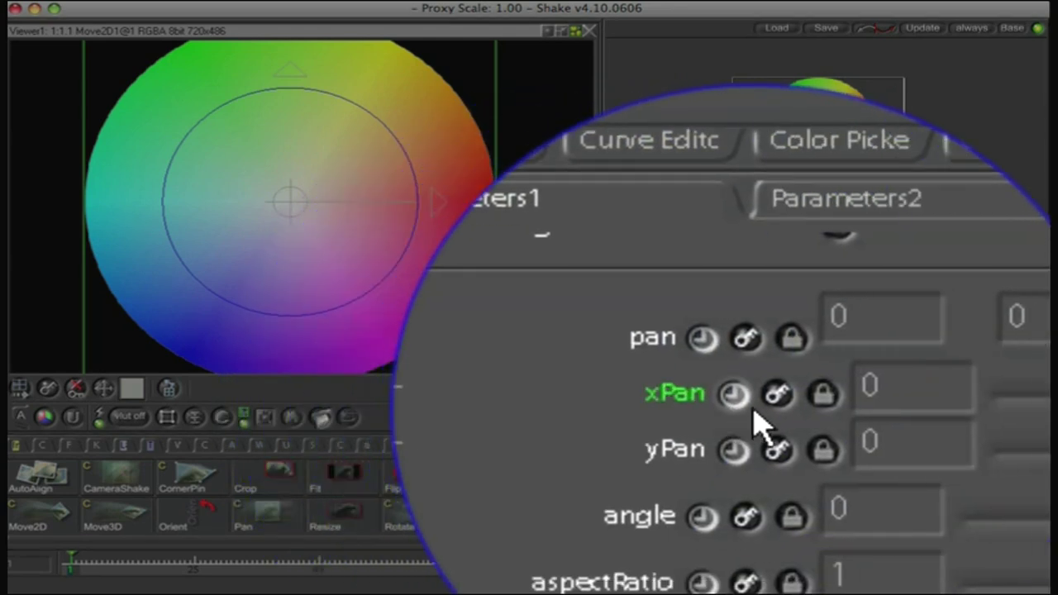
click(797, 418)
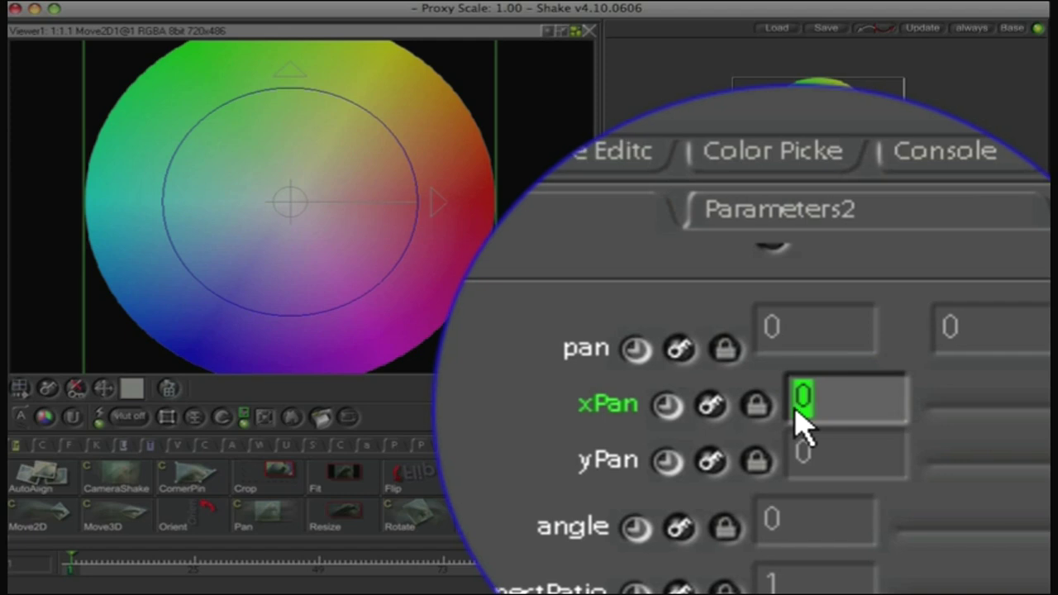
text(sin)
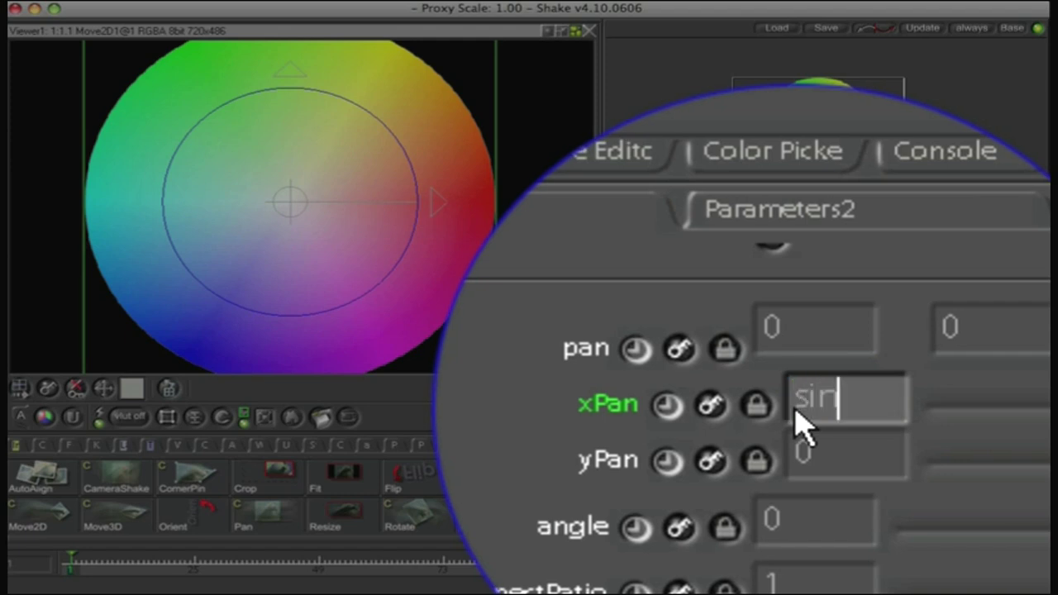
text((time))
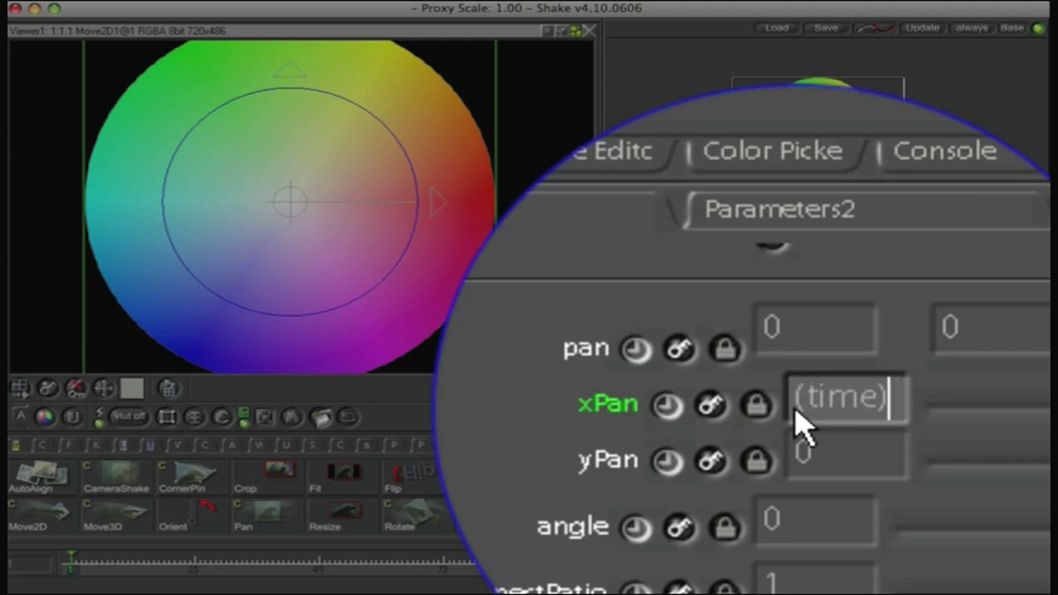
key(Return)
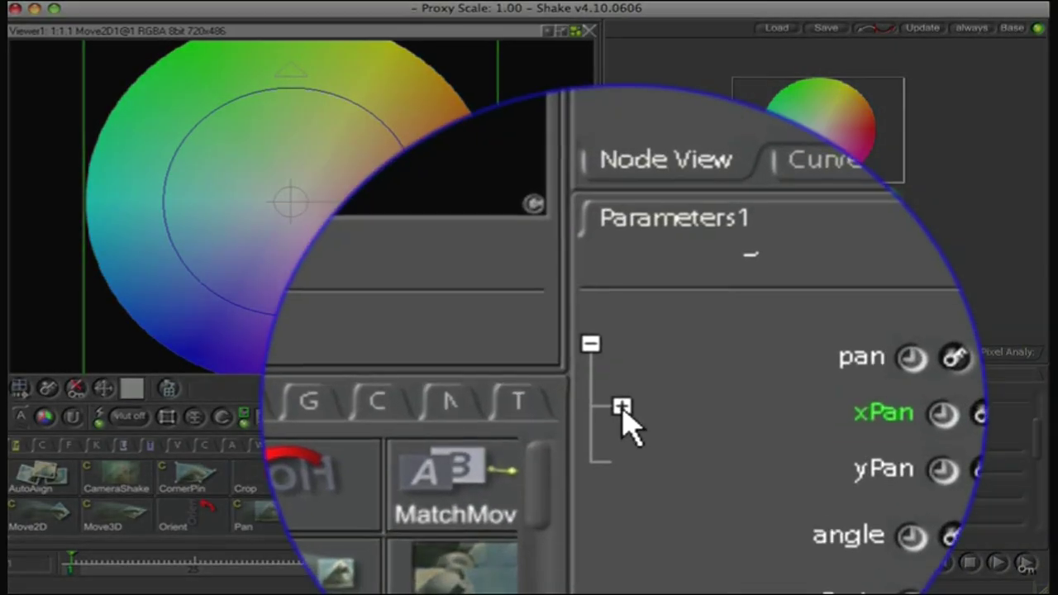
Reveal the sin(time) expression under xPan and scrub to frame 28 to preview the motion.
click(621, 446)
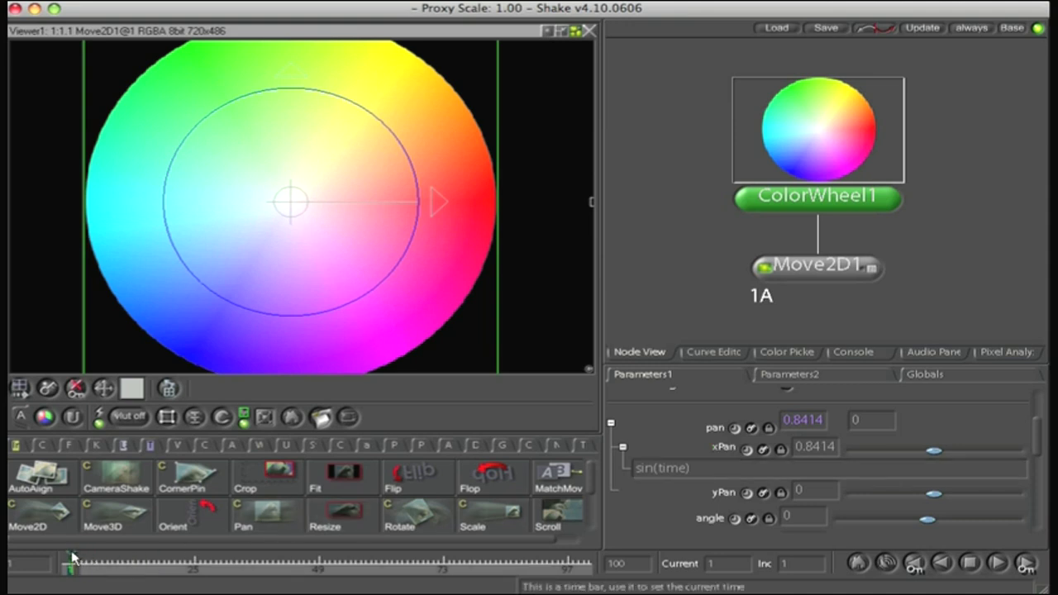
mouse_move(73, 559)
mouse_down()
mouse_move(413, 571)
mouse_move(96, 577)
mouse_move(312, 587)
mouse_move(346, 579)
mouse_move(113, 589)
mouse_move(407, 579)
mouse_move(62, 579)
mouse_up()
click(696, 470)
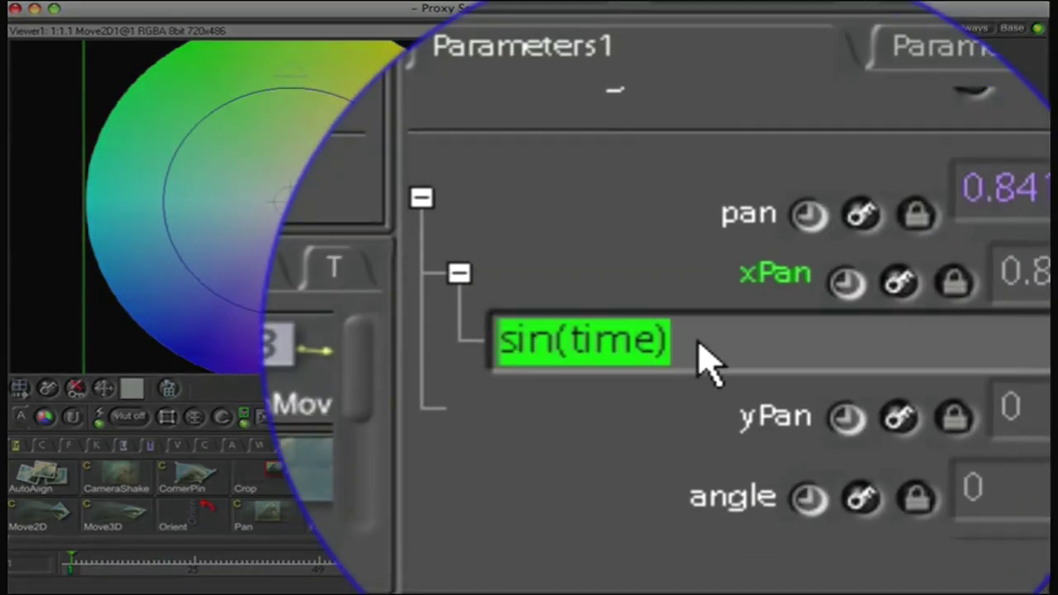
Replace xPan's expression with time and scrub to frame 36 to watch the wheel slide right.
text(time)
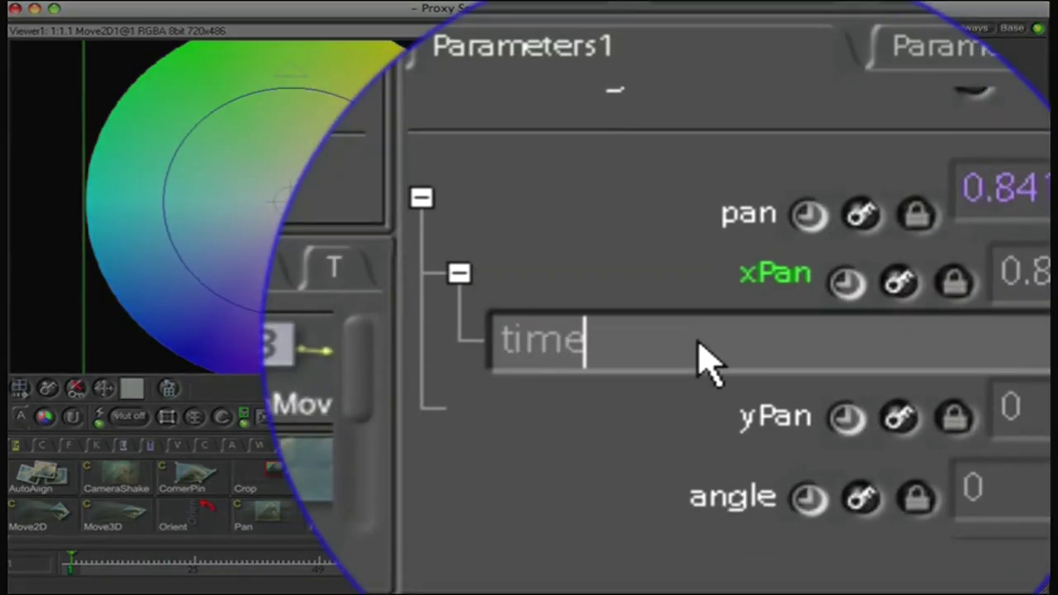
key(Return)
click(90, 563)
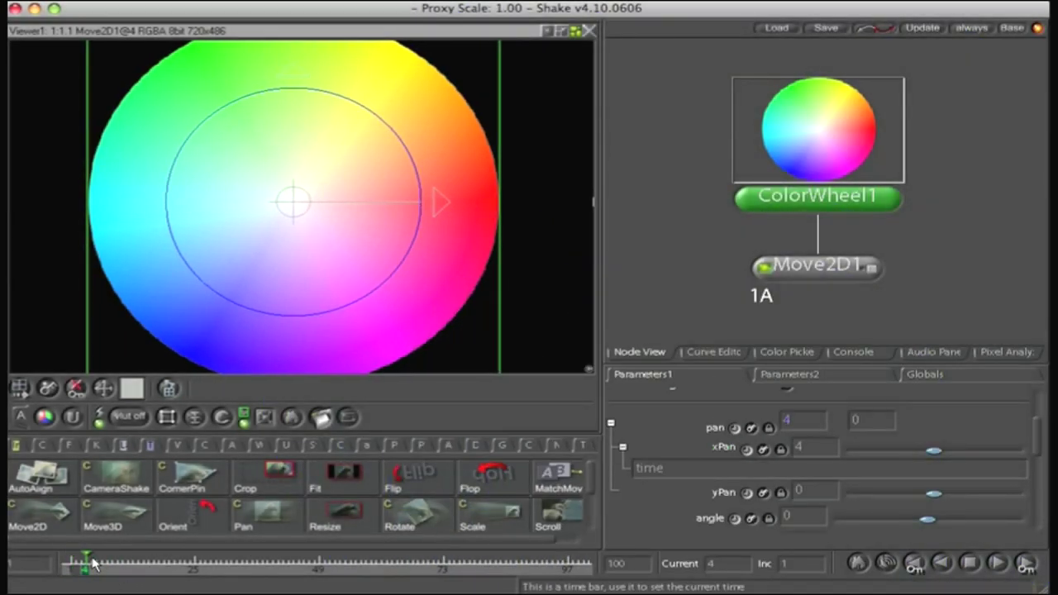
drag(92, 563, 252, 583)
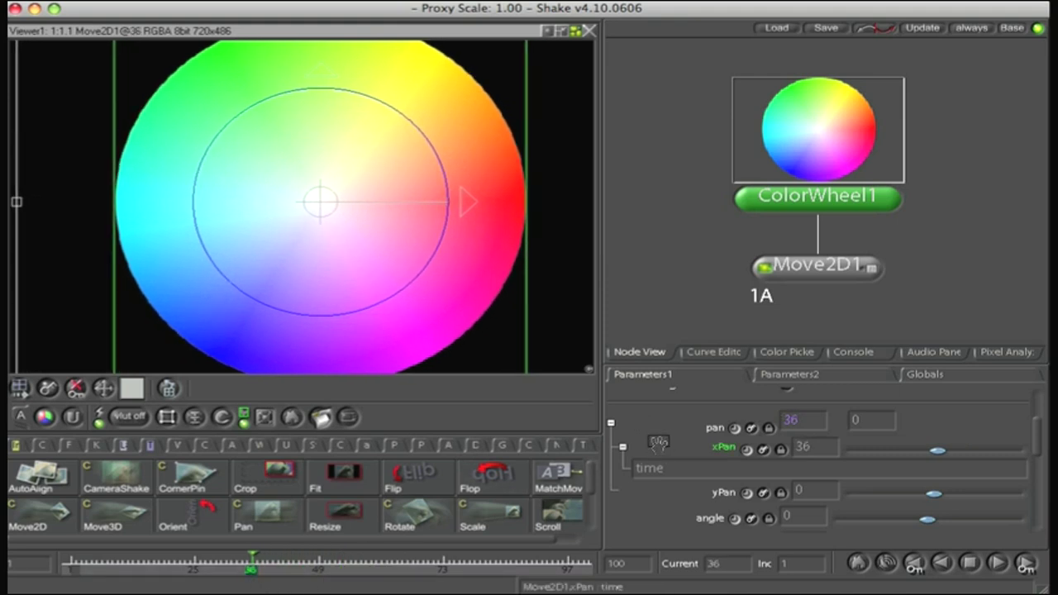
Append *4 so xPan's expression becomes time*4.
click(672, 470)
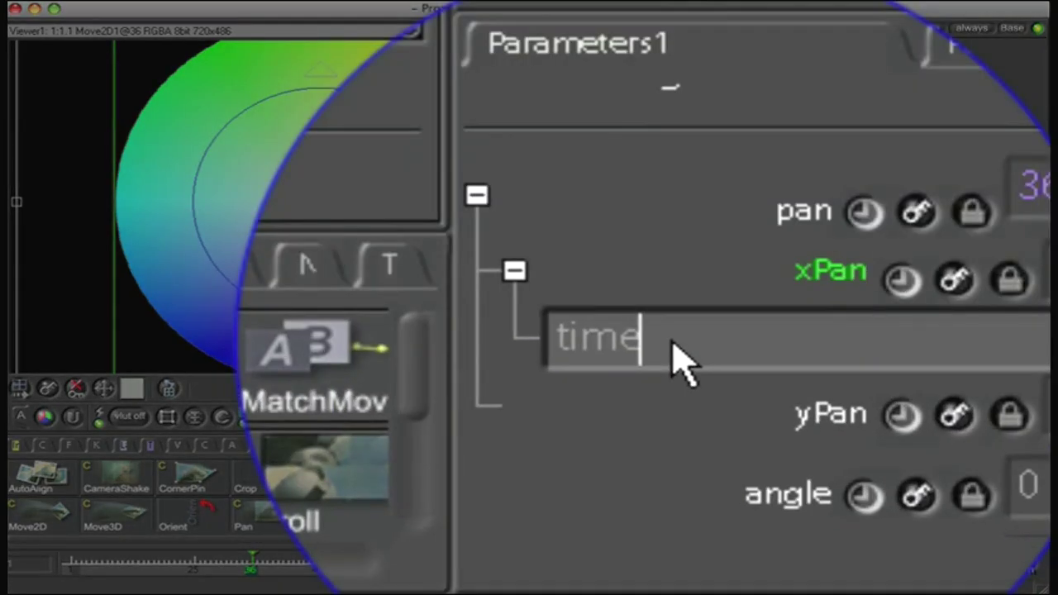
text(*)
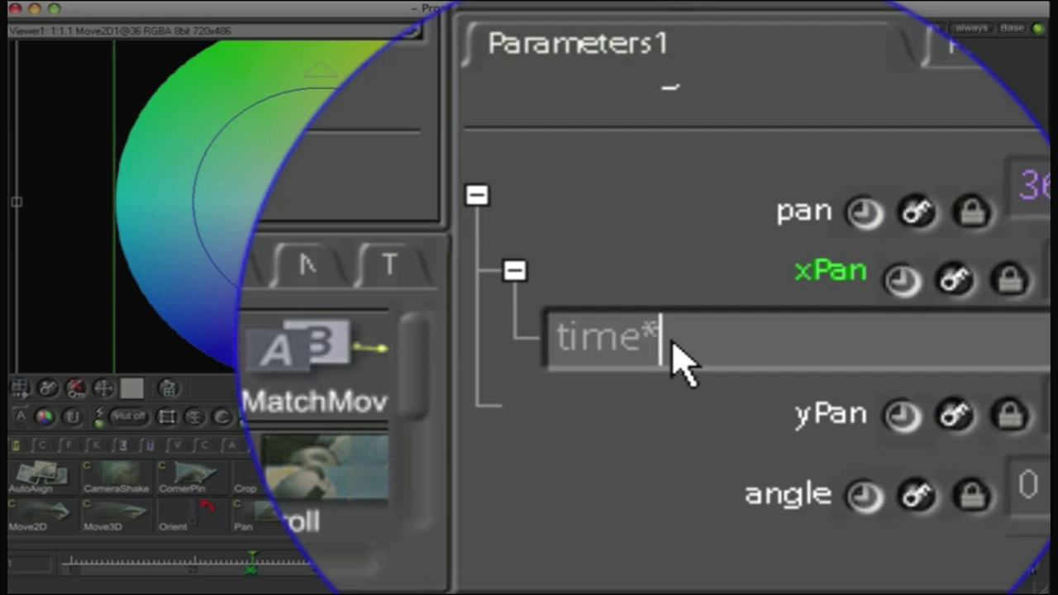
text(4)
key(Return)
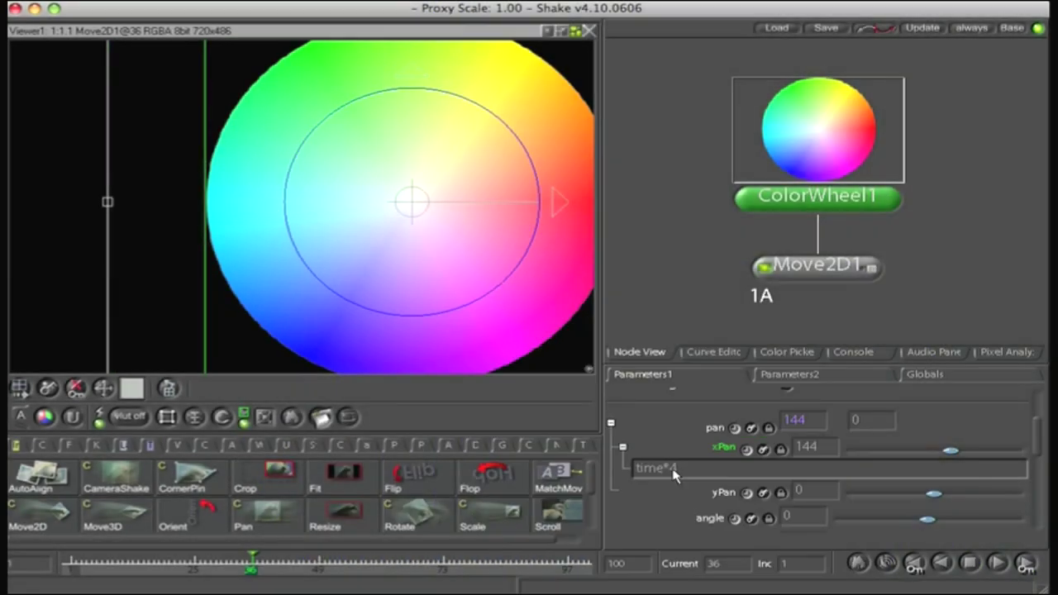
Scrub the timeline forward, then step back to frame 27 where xPan reads 108.
click(81, 562)
mouse_move(87, 564)
mouse_down()
mouse_move(500, 571)
mouse_move(393, 576)
mouse_up()
key(Left)
key(Left)
key(Left)
key(Left)
key(Left)
key(Left)
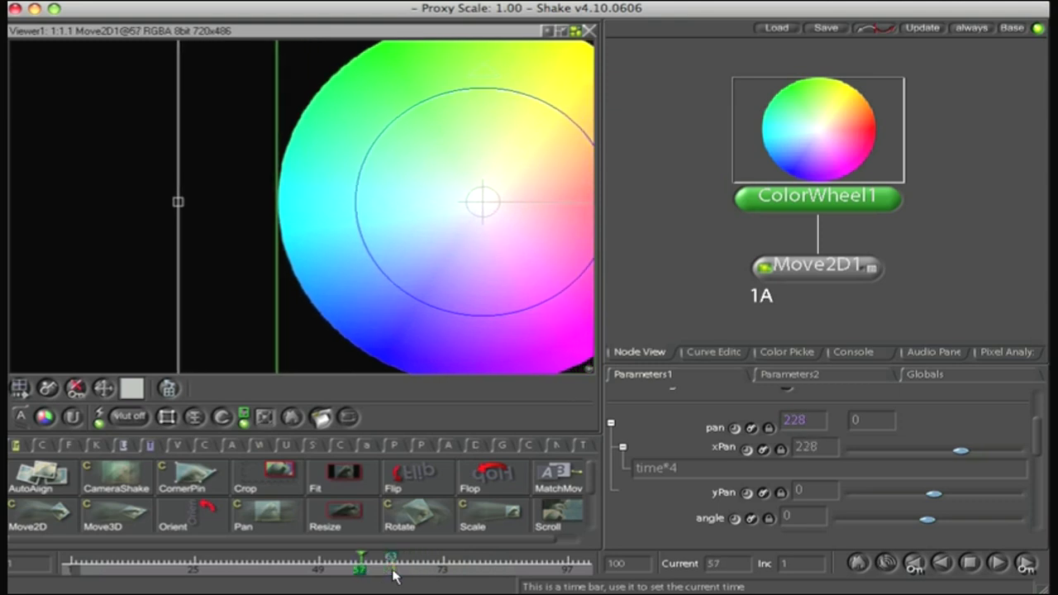
key(Left)
key(Left)
key(Left)
key(Left)
key(Left)
key(Left)
key(Left)
key(Left)
key(Left)
key(Left)
key(Left)
key(Left)
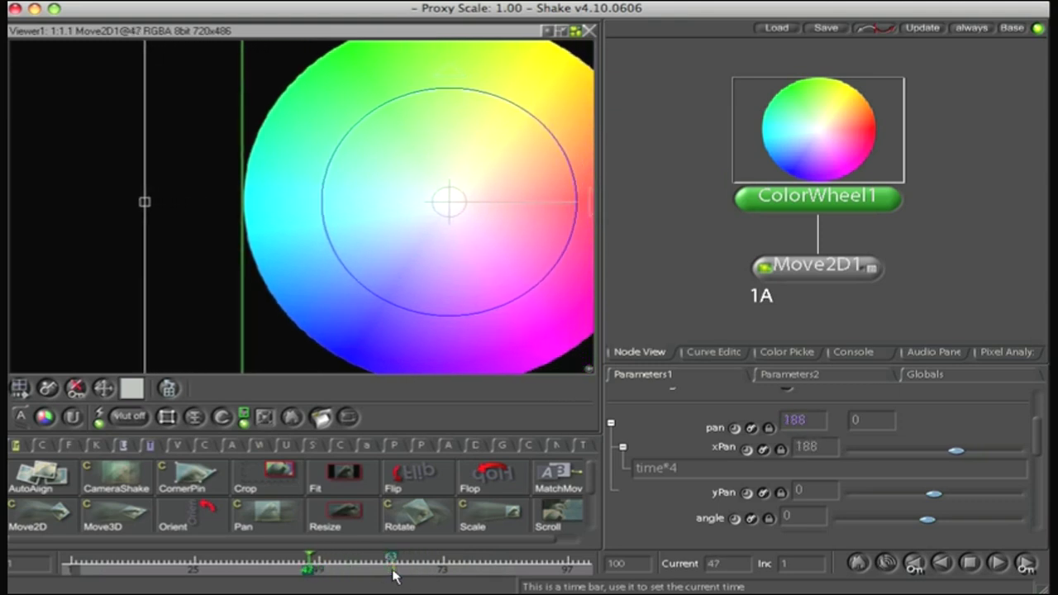
key(Left)
key(Left)
key(Left)
key(Left)
key(Left)
key(Left)
key(Left)
key(Left)
key(Left)
key(Left)
key(Left)
key(Left)
key(Left)
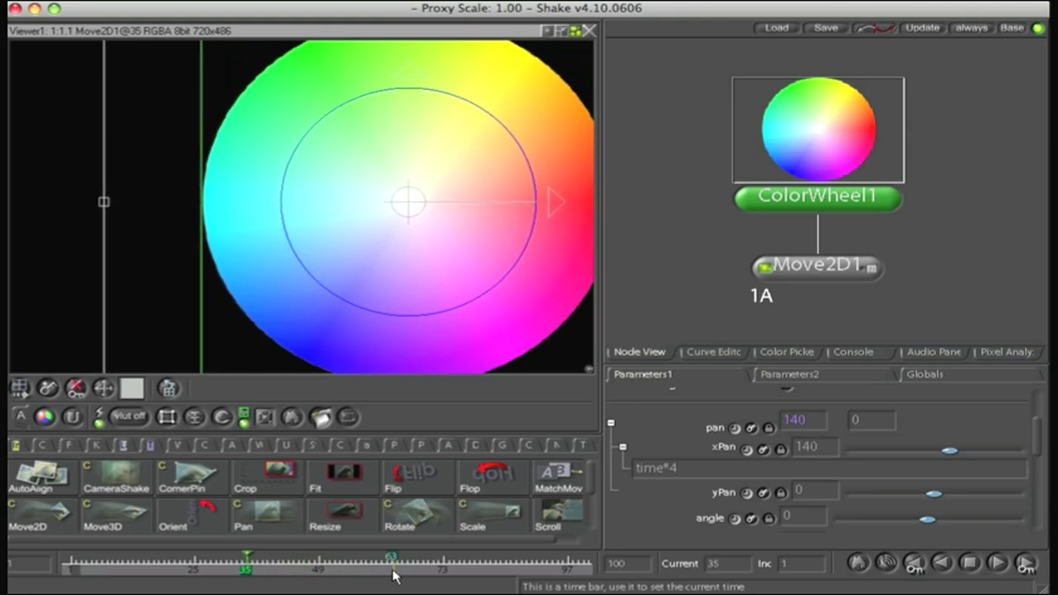
key(Left)
key(Left)
key(Left)
key(Left)
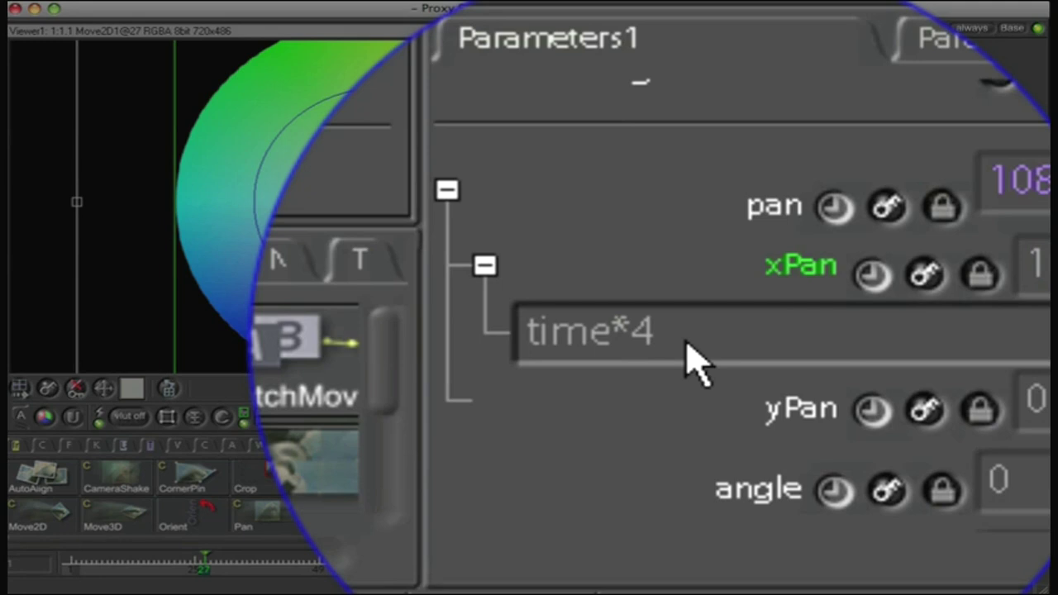
Enter the conditional expression time<10?90:1 for xPan.
click(687, 348)
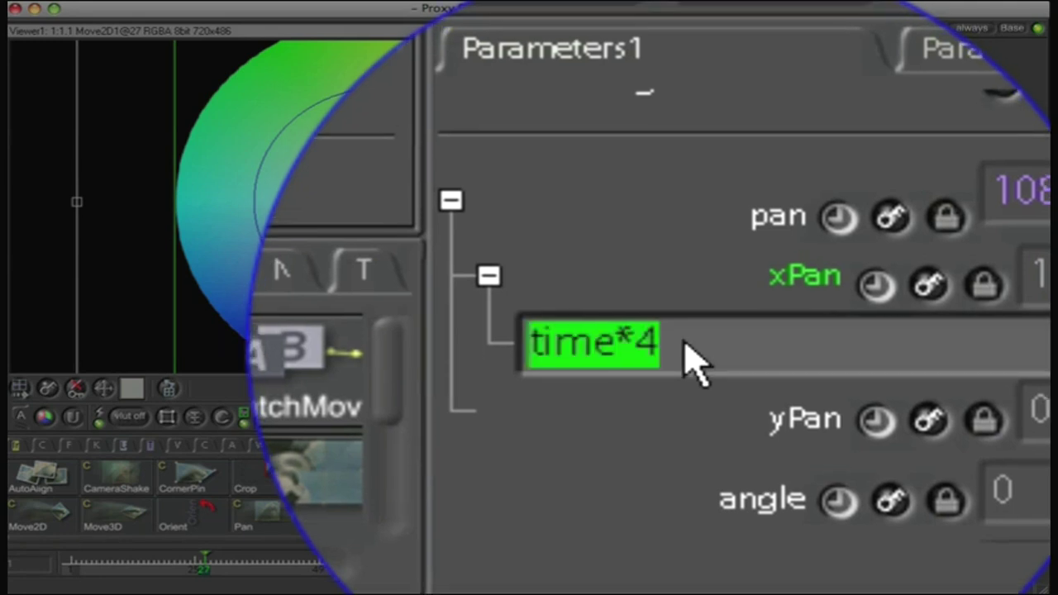
text(time)
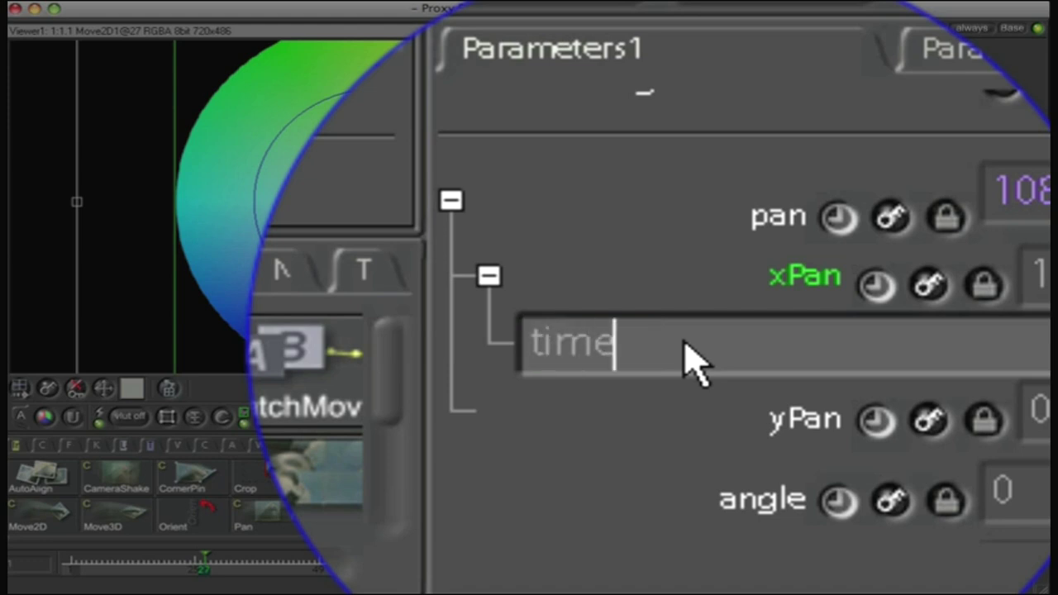
text(,)
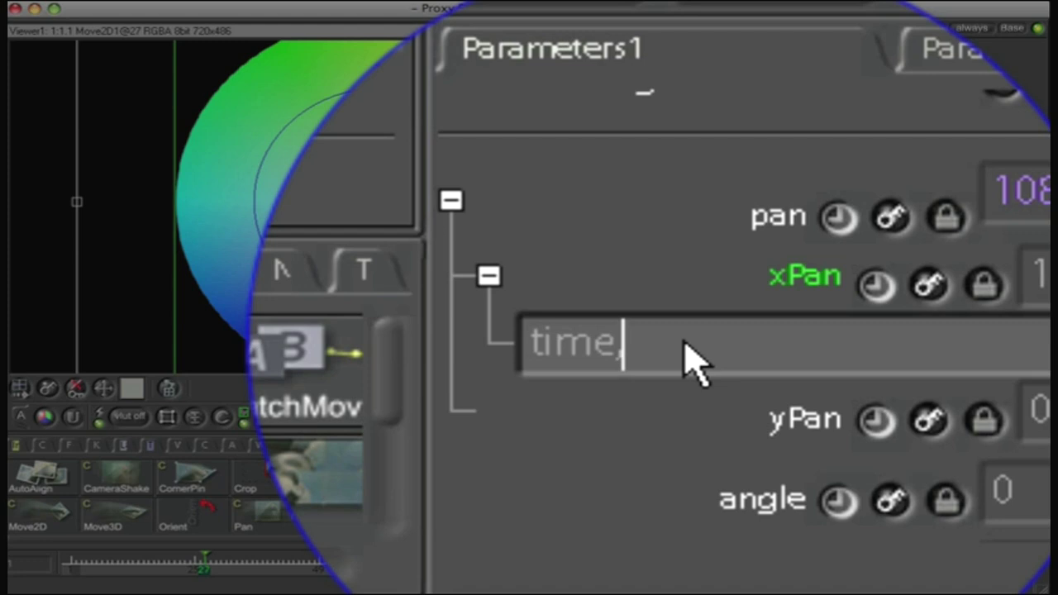
key(BackSpace)
text(<)
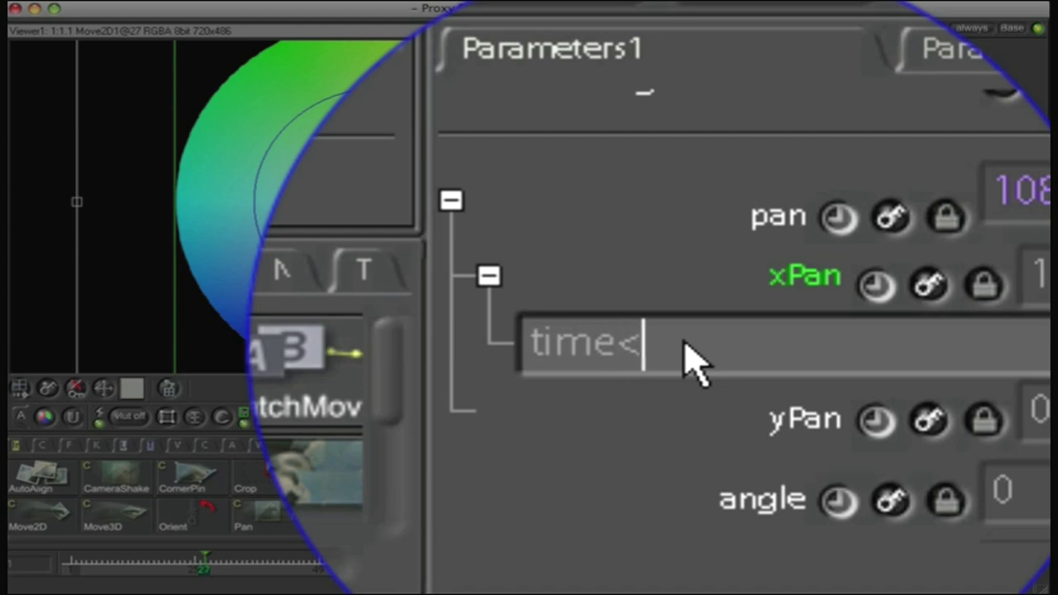
text(10)
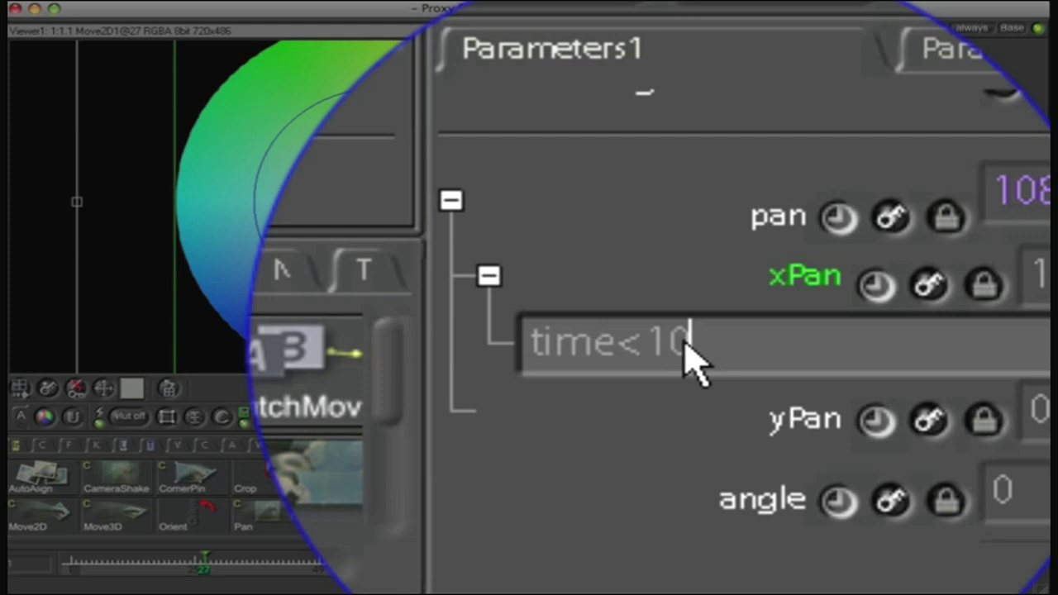
text(7)
text(90:1)
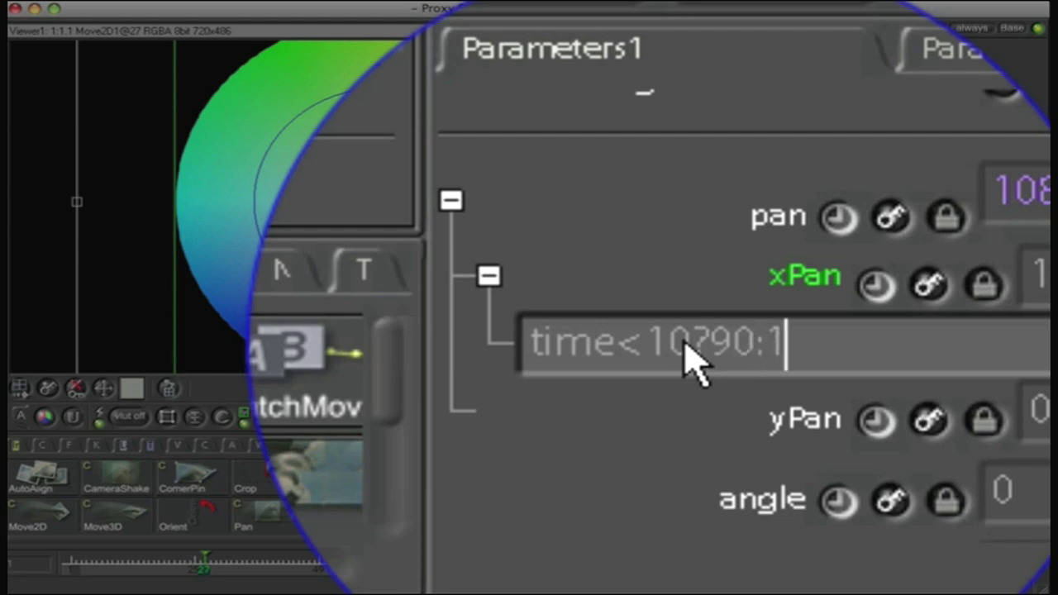
key(Return)
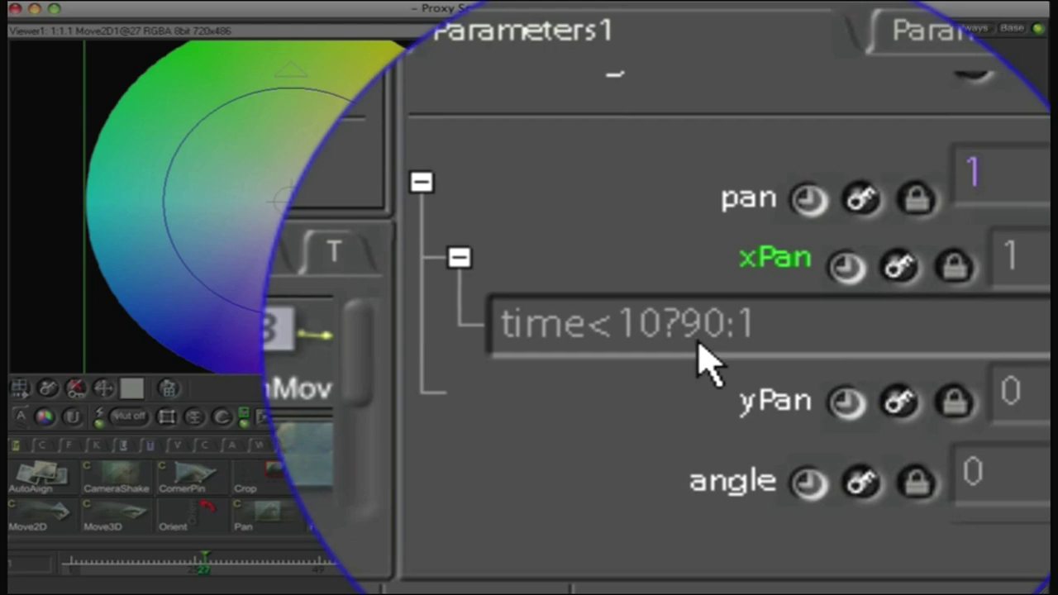
Correct 90 to 0 so xPan reads time<10?0:1, then rewind to frame 2 to check.
click(697, 346)
click(697, 346)
key(BackSpace)
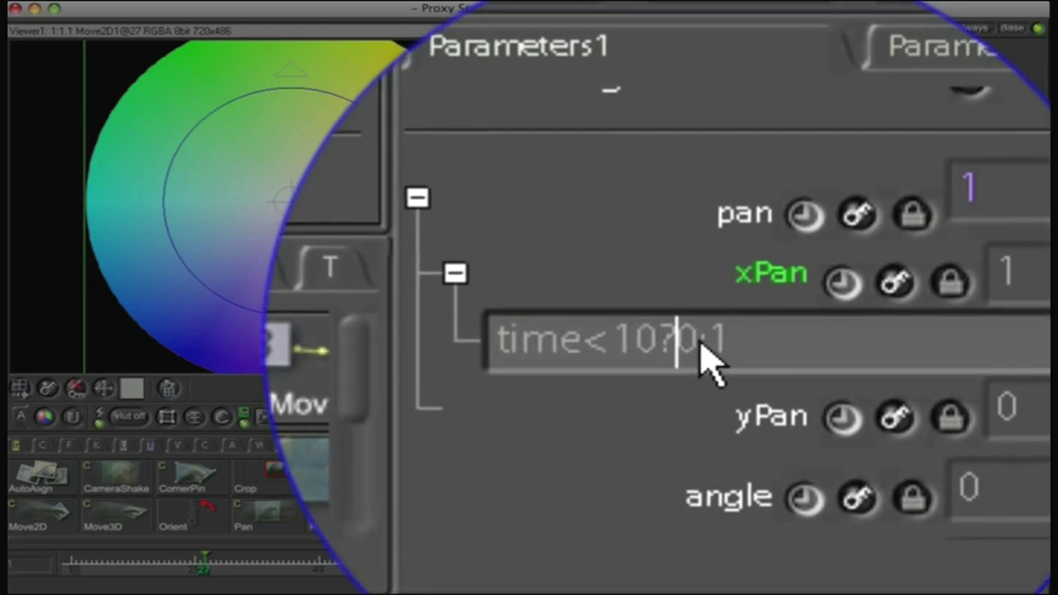
key(Return)
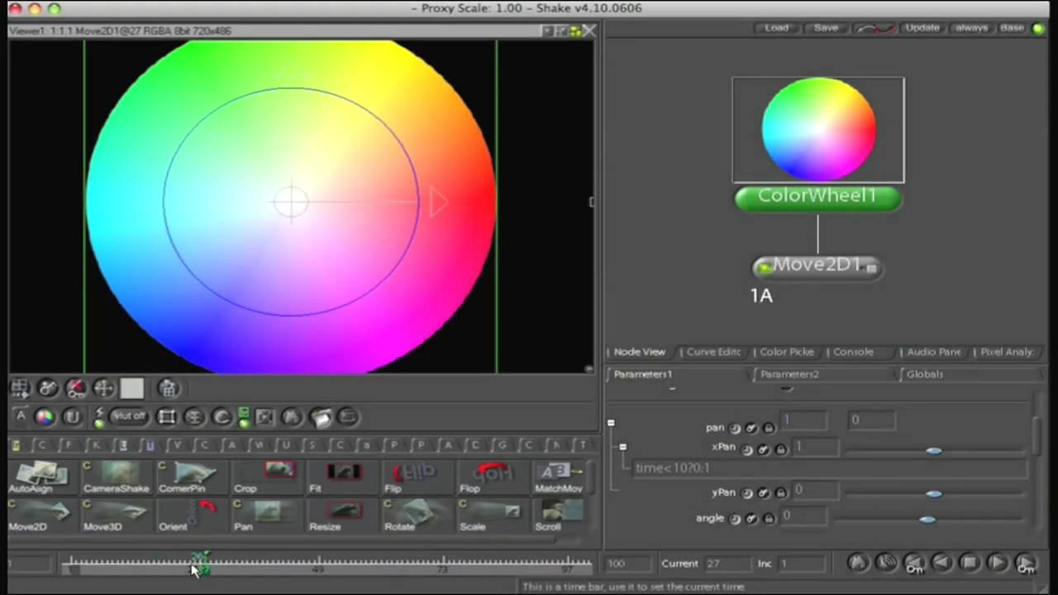
drag(196, 568, 106, 583)
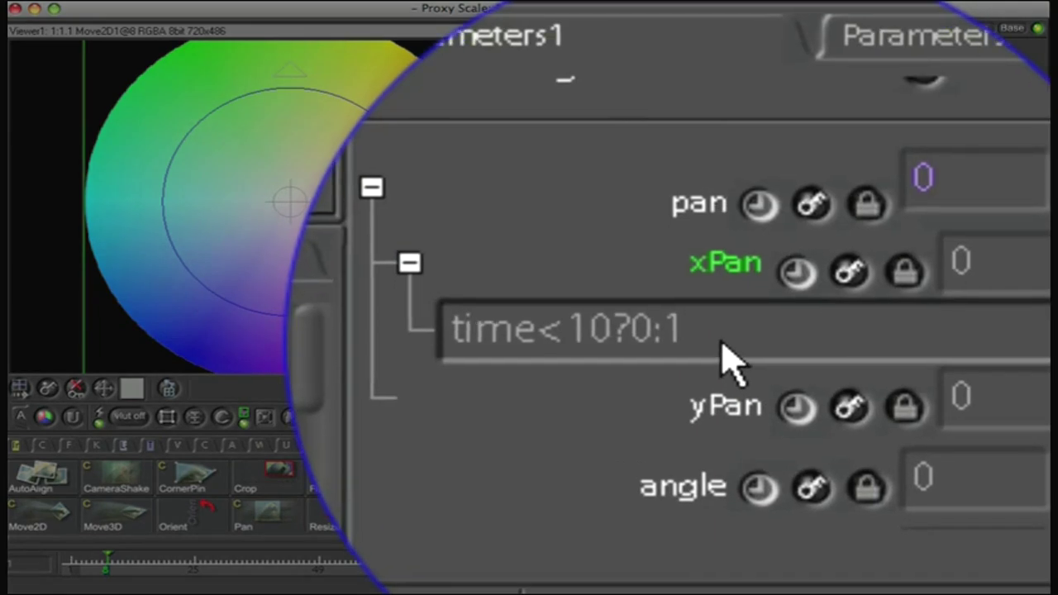
Replace xPan's expression with noise(time/5)*50 and scrub to frame 89 to watch the drift.
click(718, 469)
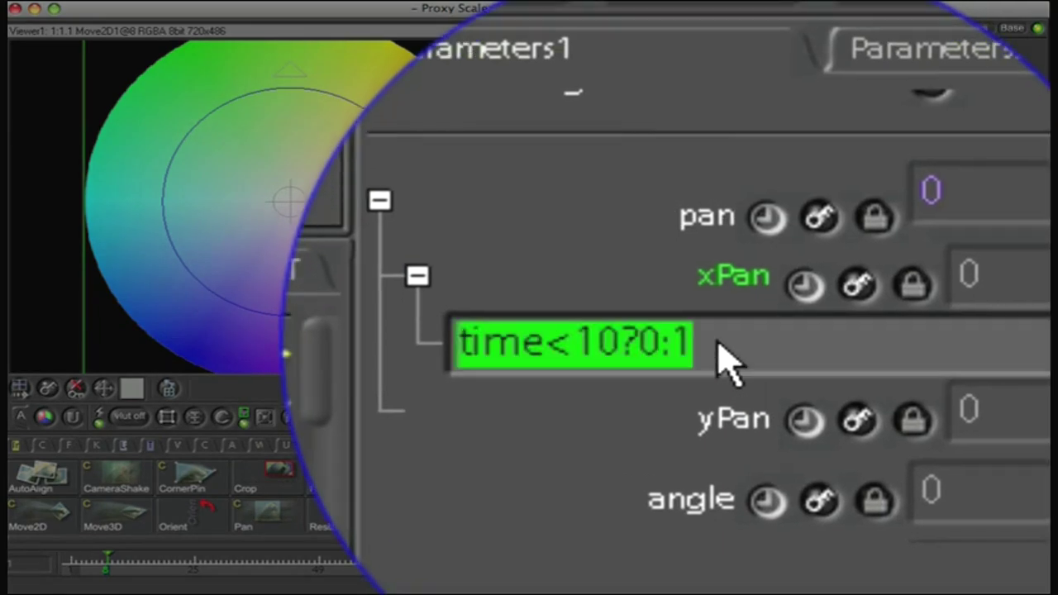
text(noise)
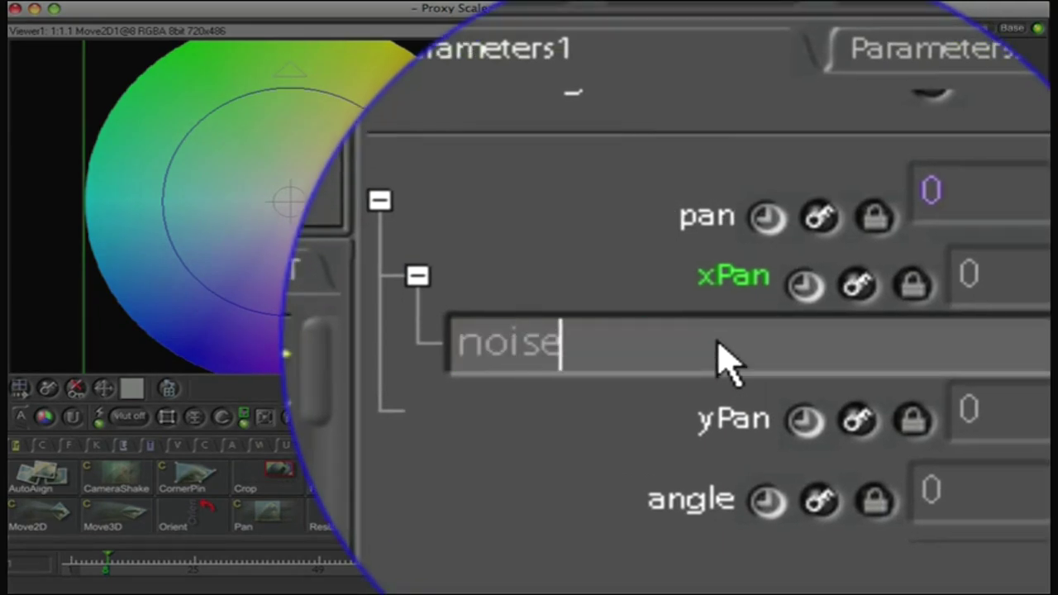
text((time)
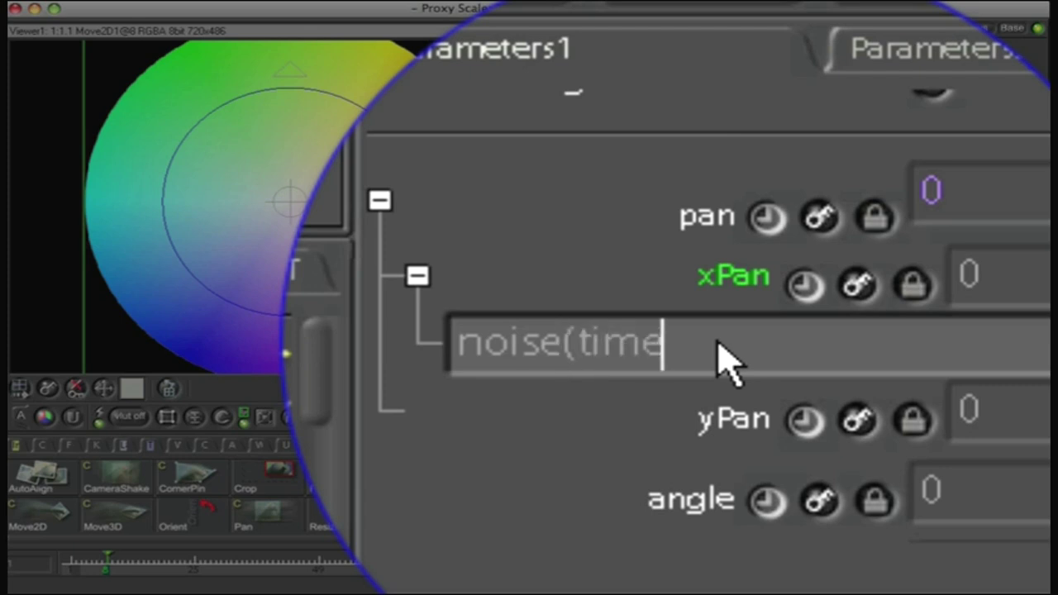
text(/)
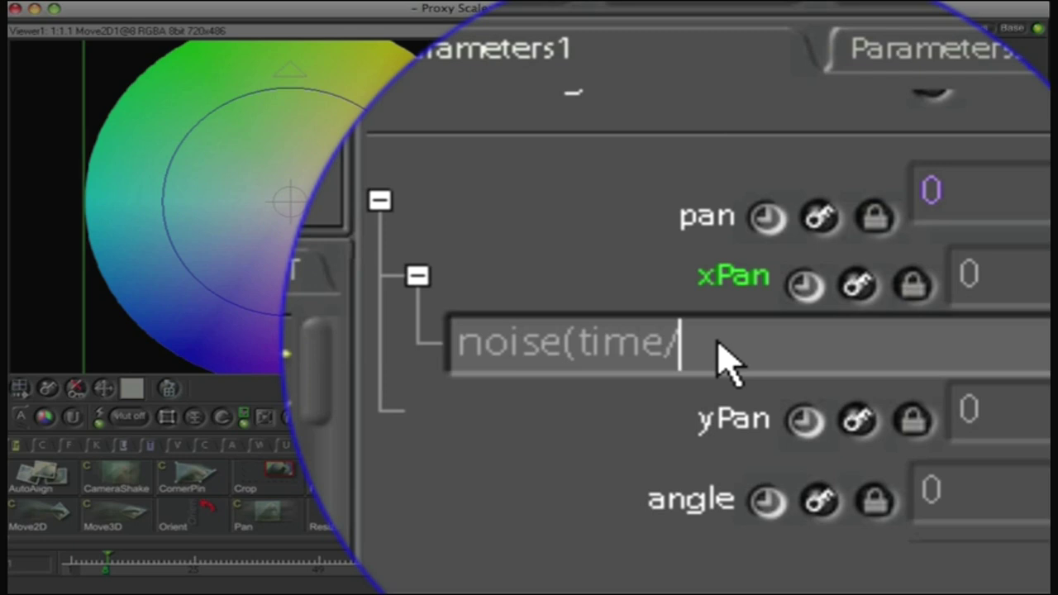
text(5))
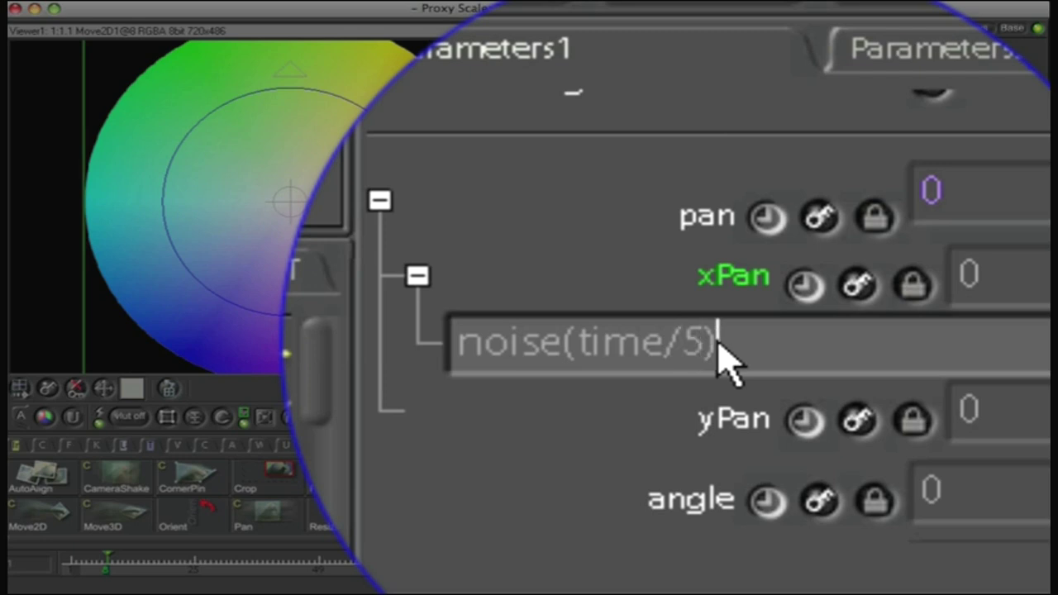
text(*50)
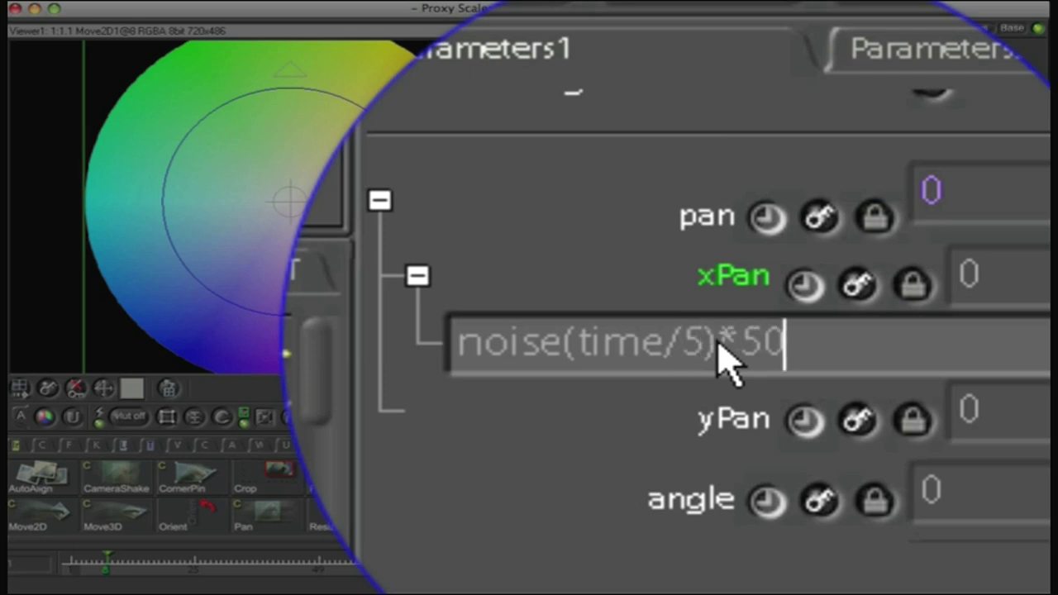
key(Return)
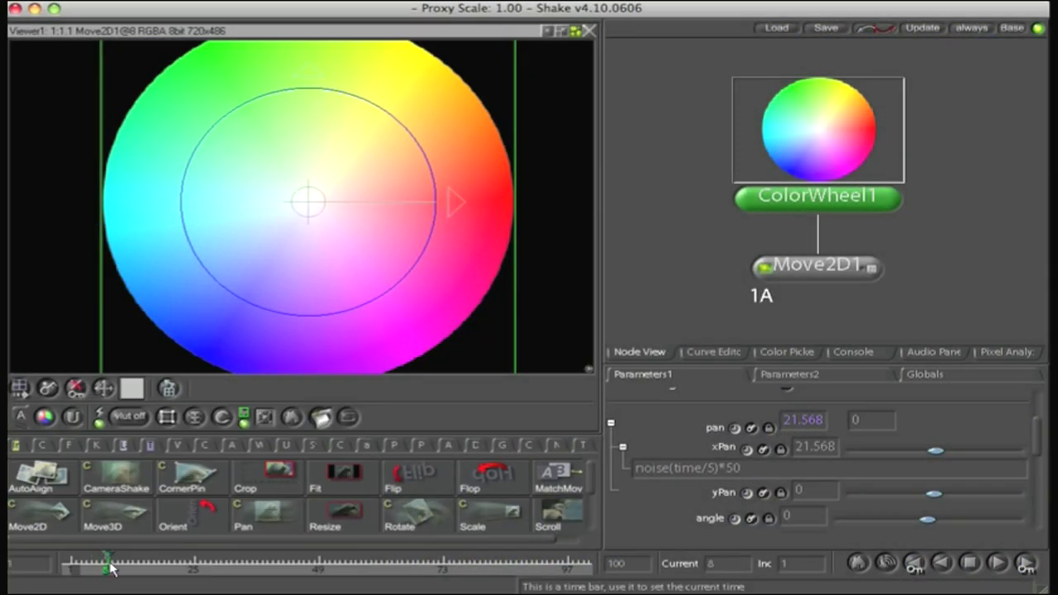
click(118, 566)
drag(118, 566, 382, 566)
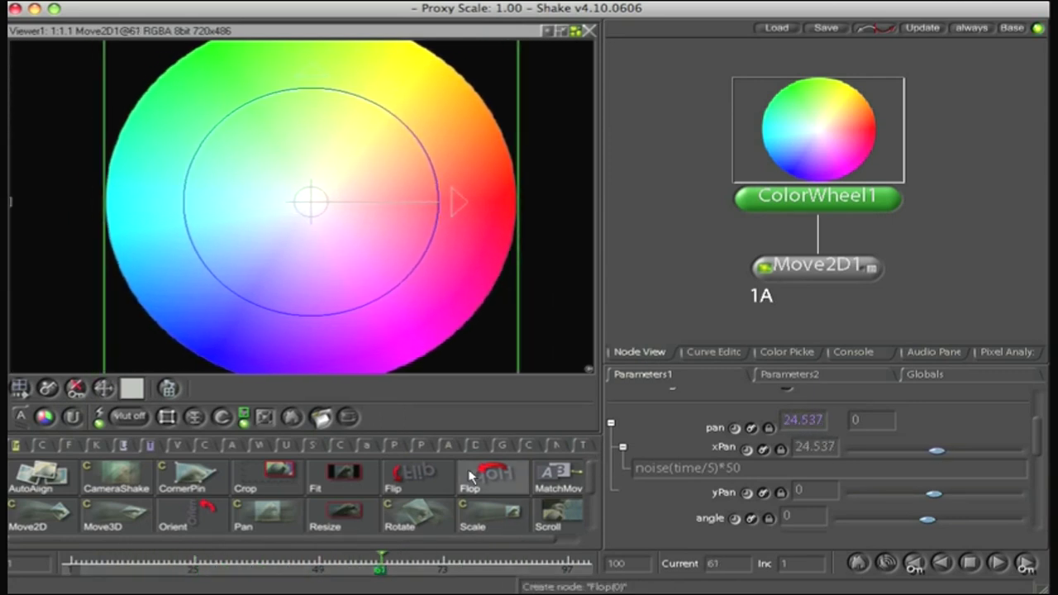
Copy the noise(time/5)*50 expression from xPan into yPan.
click(751, 471)
key(ctrl+c)
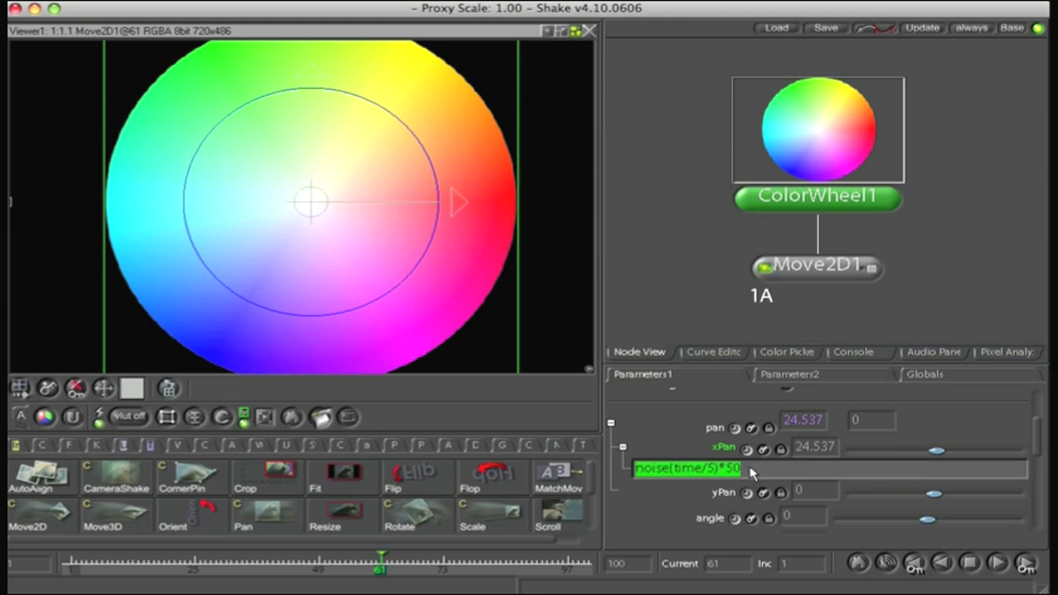
click(797, 491)
key(ctrl+v)
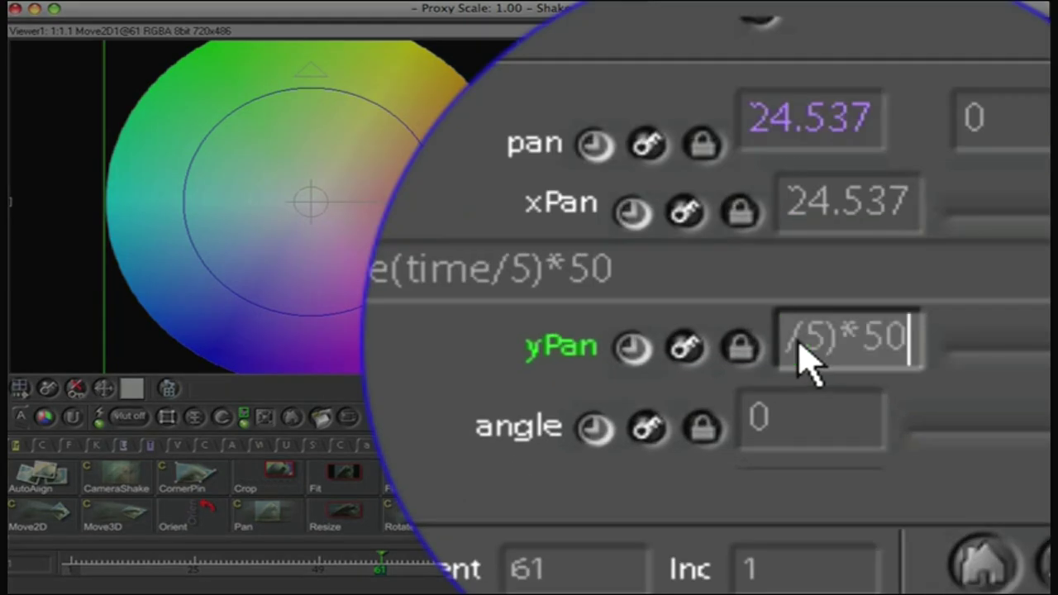
key(Return)
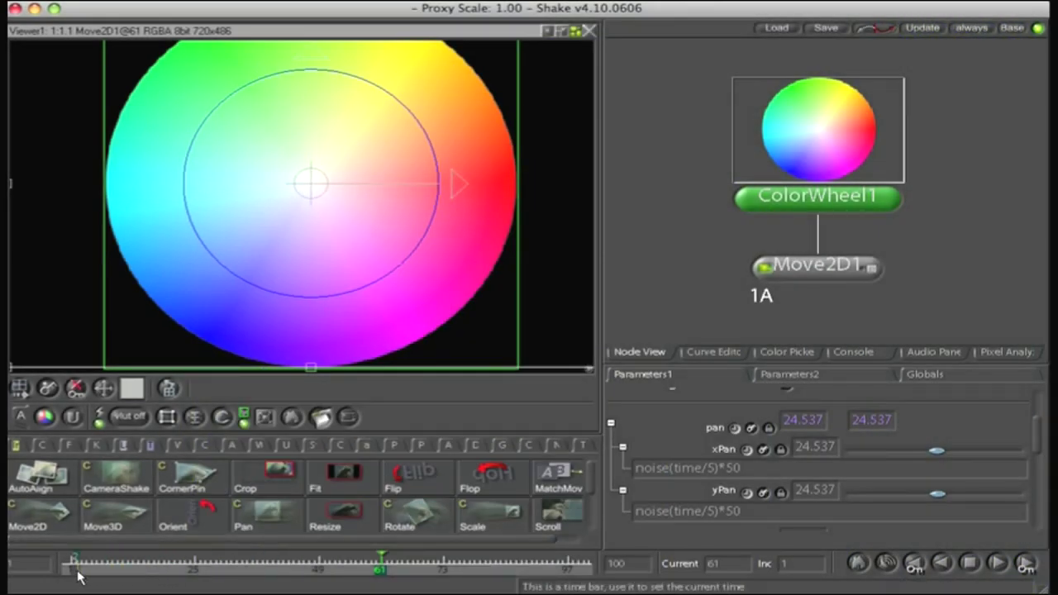
Scrub between frames 19 and 58 to preview the wheel wandering in both directions.
drag(77, 576, 193, 579)
drag(105, 582, 302, 569)
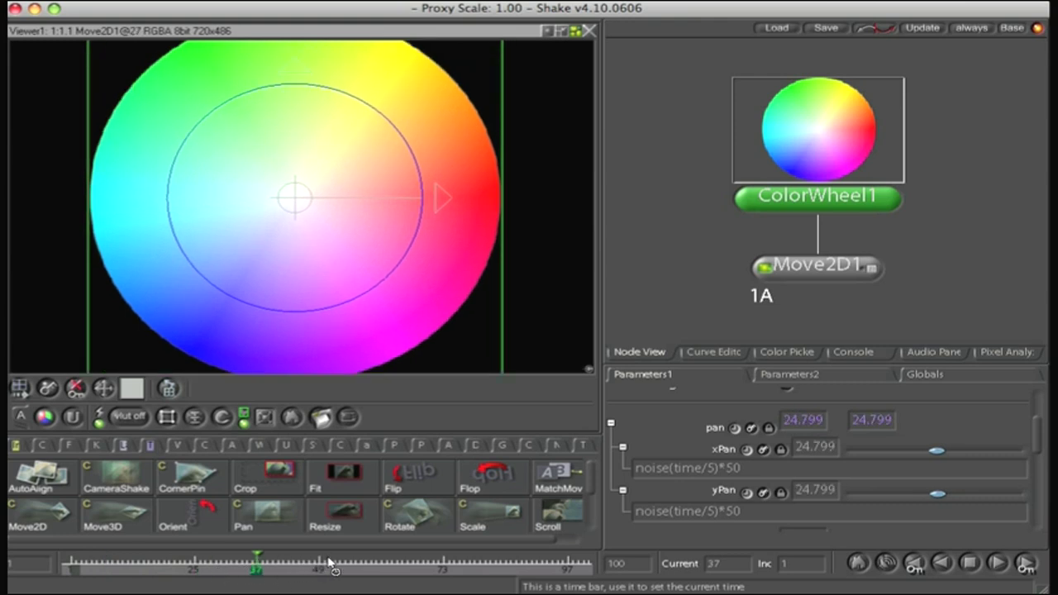
click(324, 567)
click(164, 568)
drag(305, 565, 366, 565)
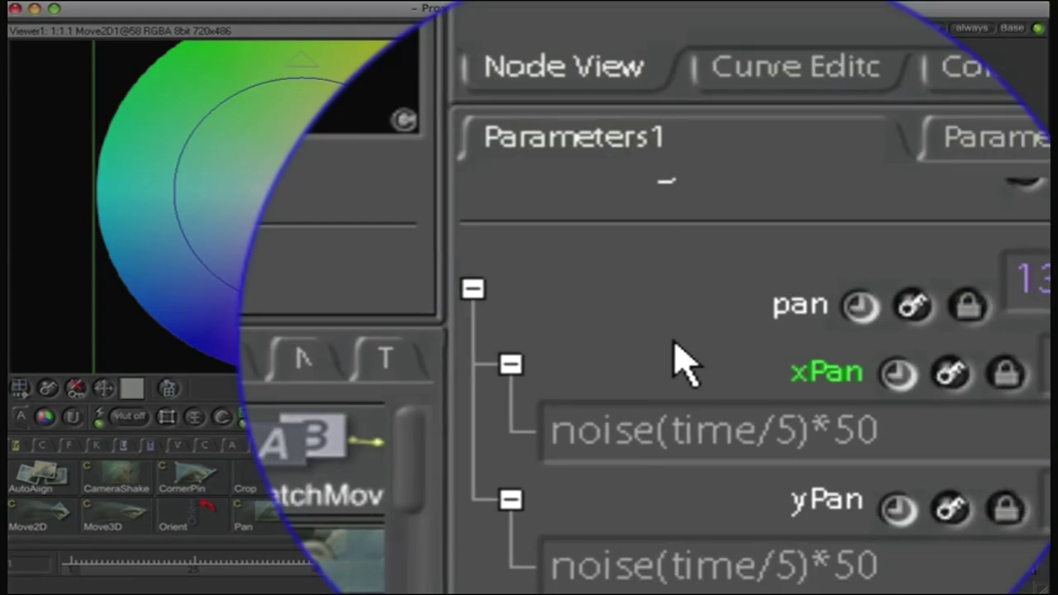
Reset all Move2D1 pan values to 0 and expand pan to show xPan and yPan.
right_click(680, 443)
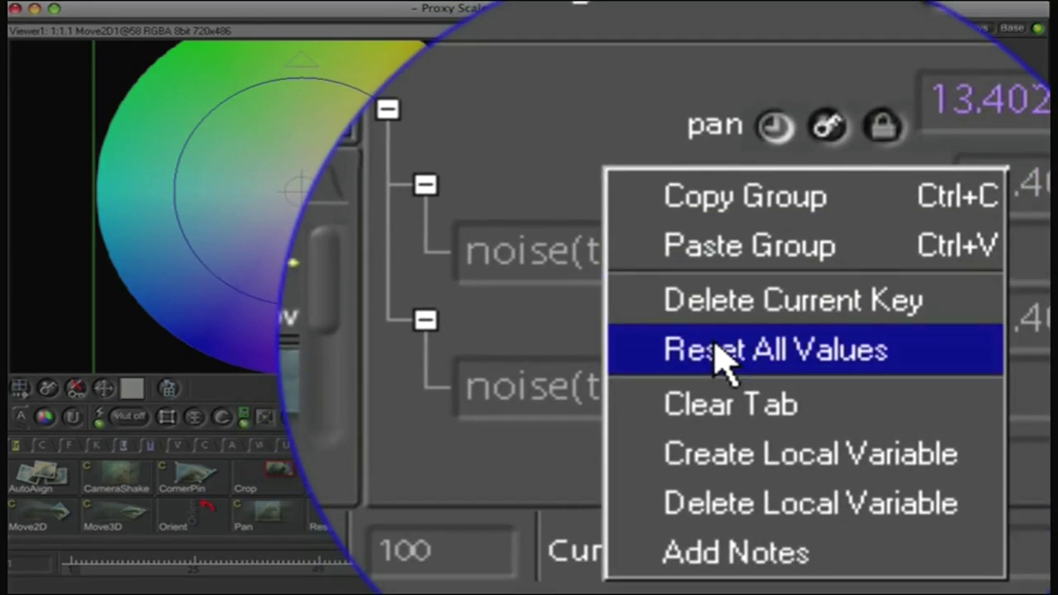
click(718, 354)
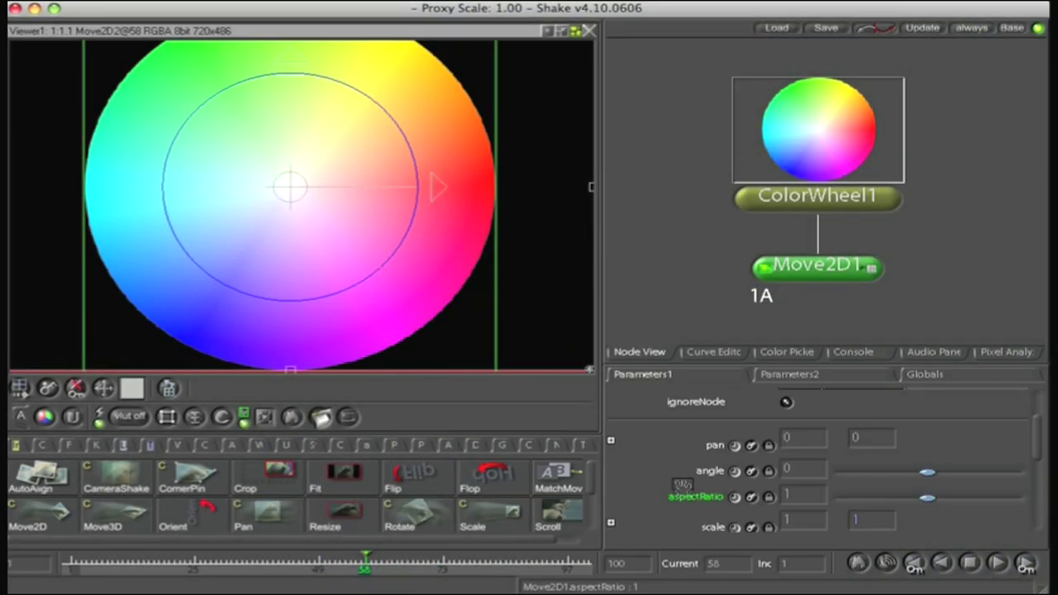
click(611, 441)
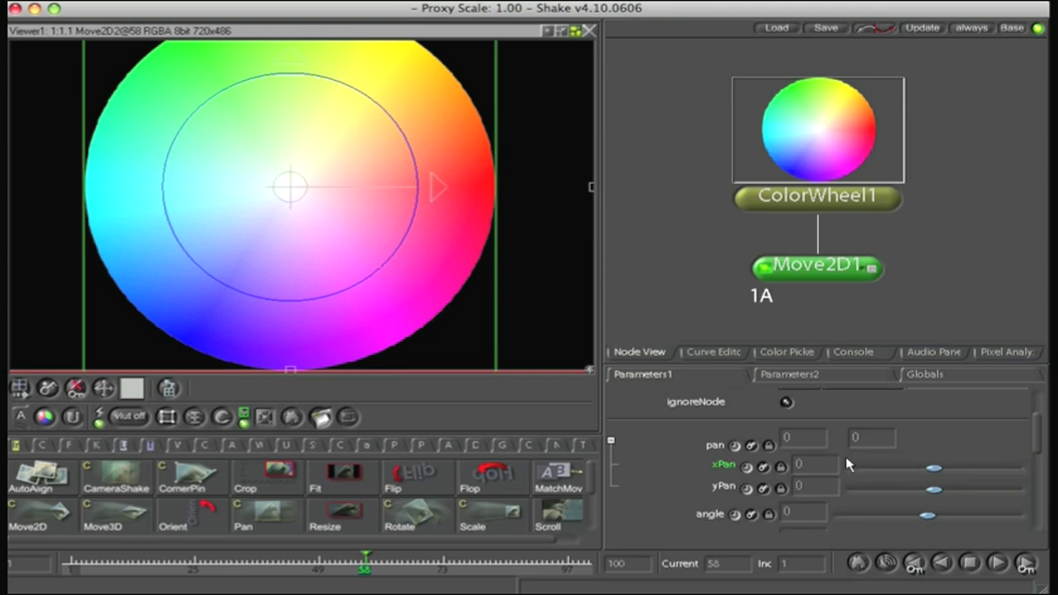
Enter sin(time)*200)+400 for xPan, changing the mistyped equals sign to a plus.
click(827, 465)
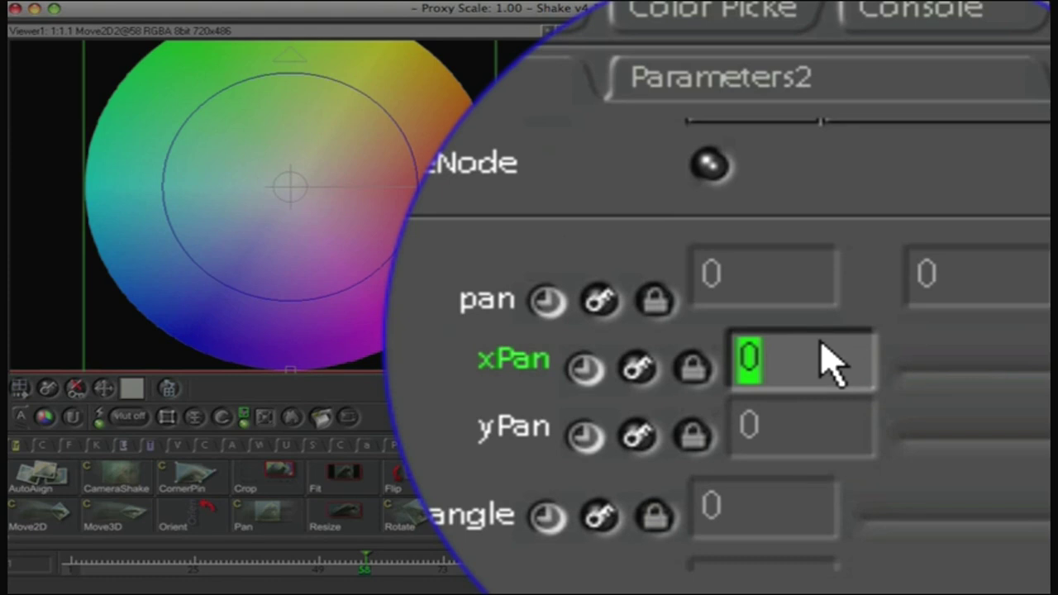
text(sin)
text((time)
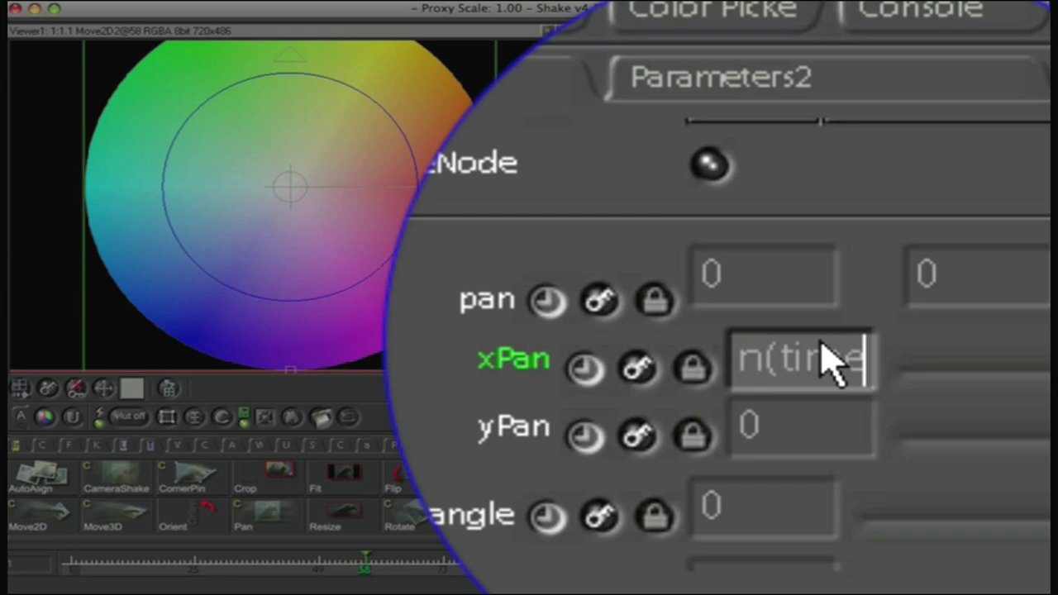
text())
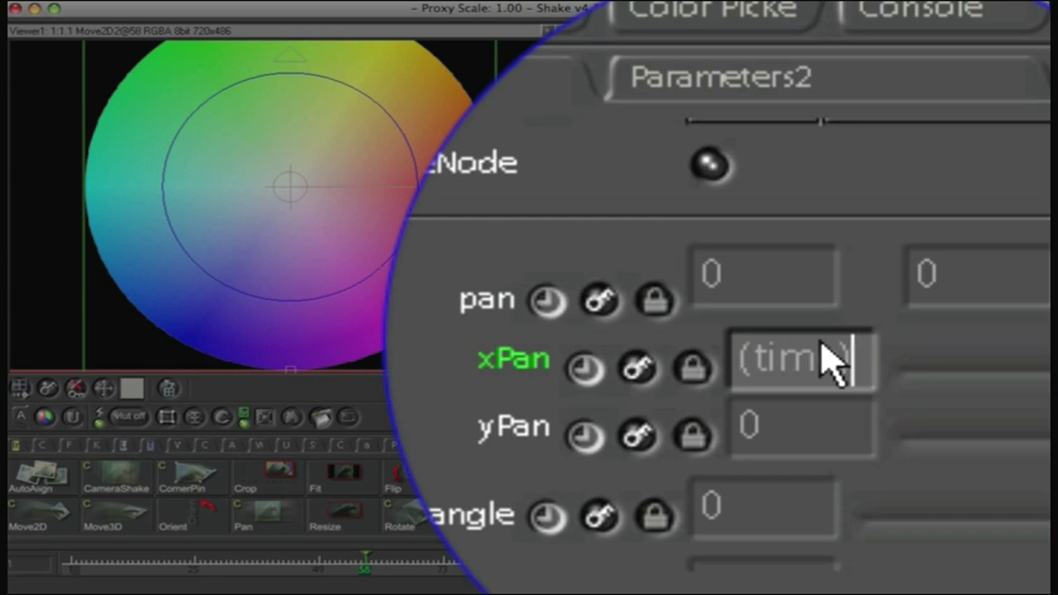
text(*200)
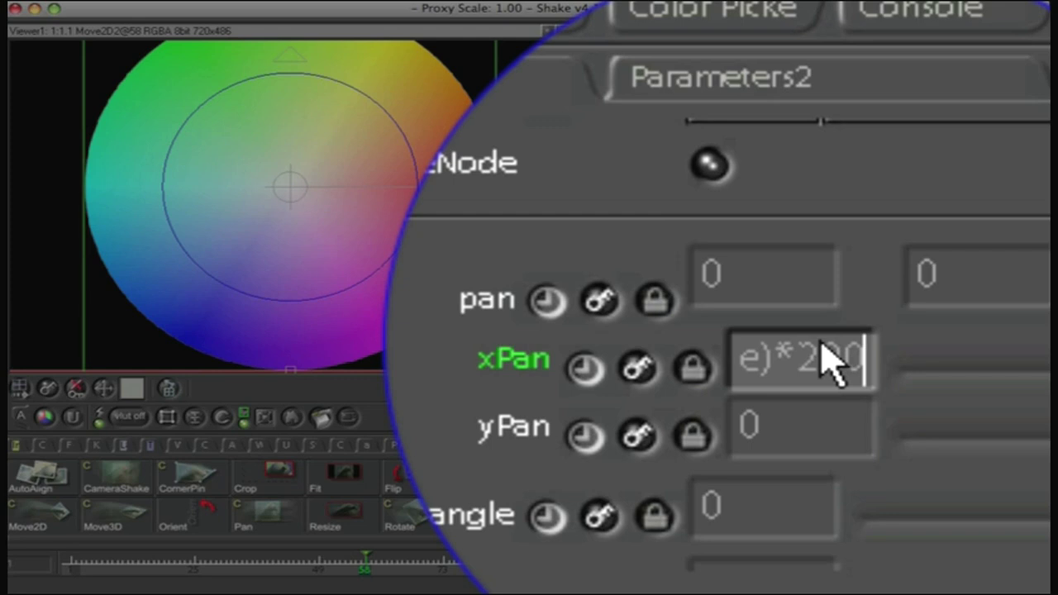
text())
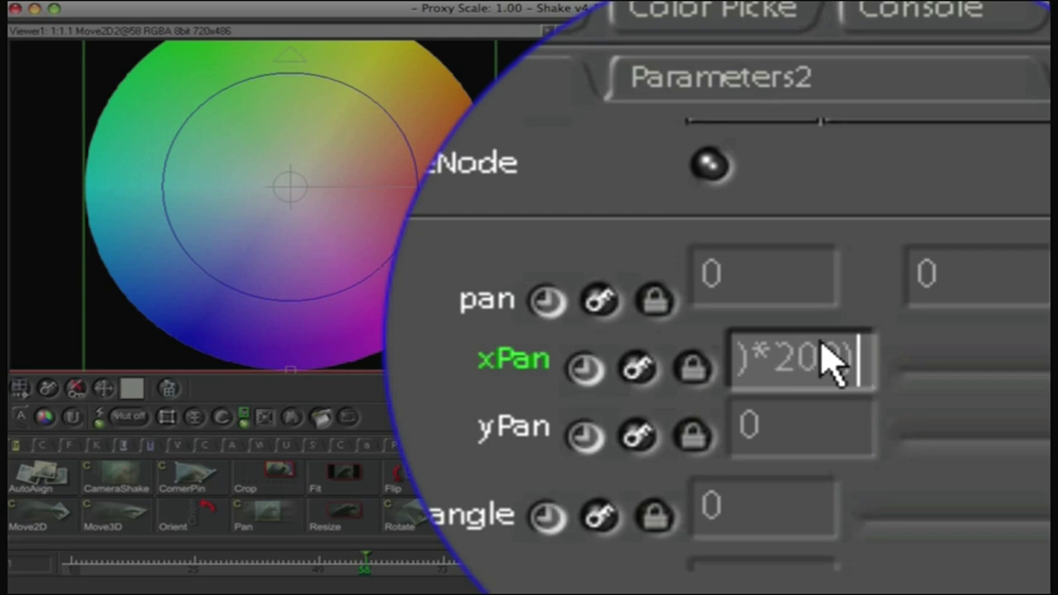
text(=40)
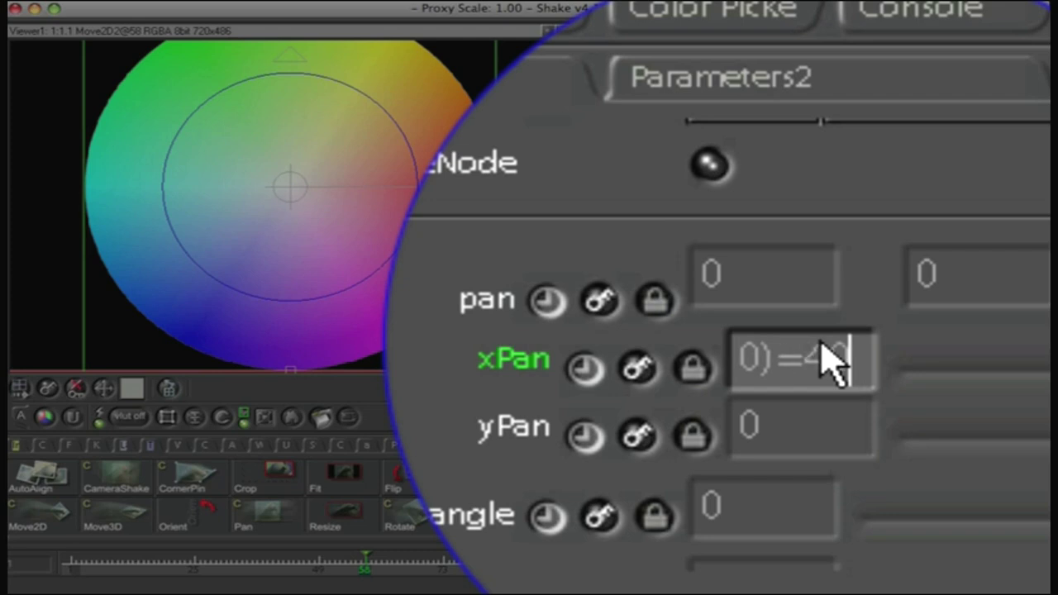
text(0)
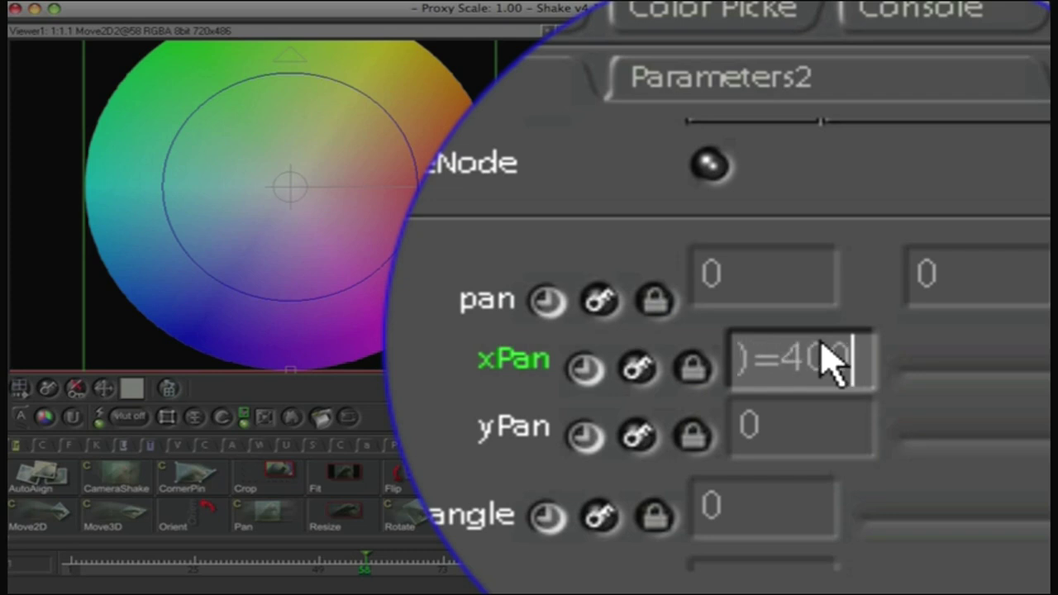
key(Left)
key(Left)
key(Left)
key(BackSpace)
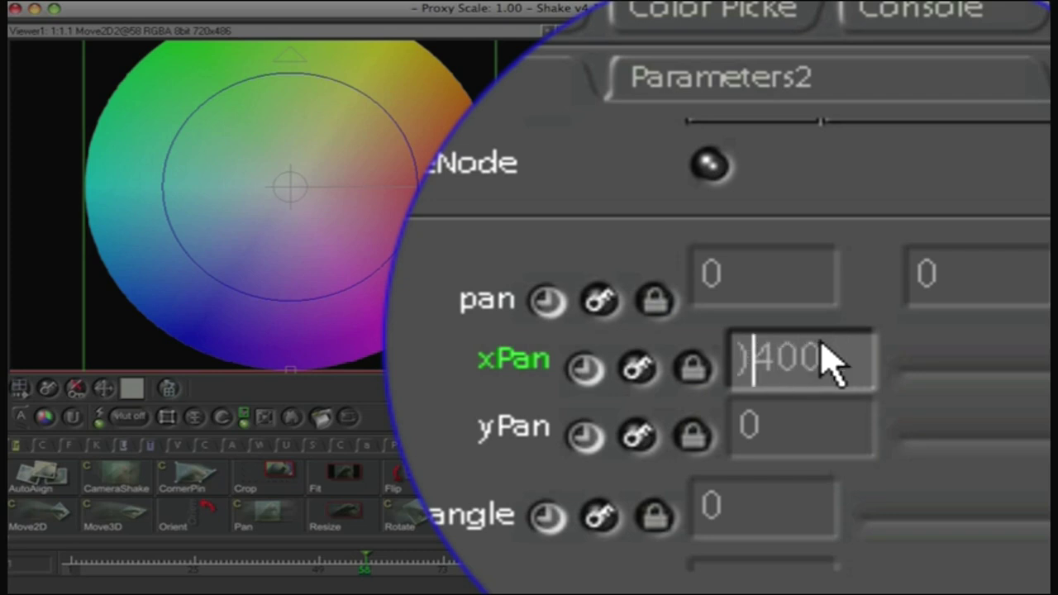
text(+)
key(Return)
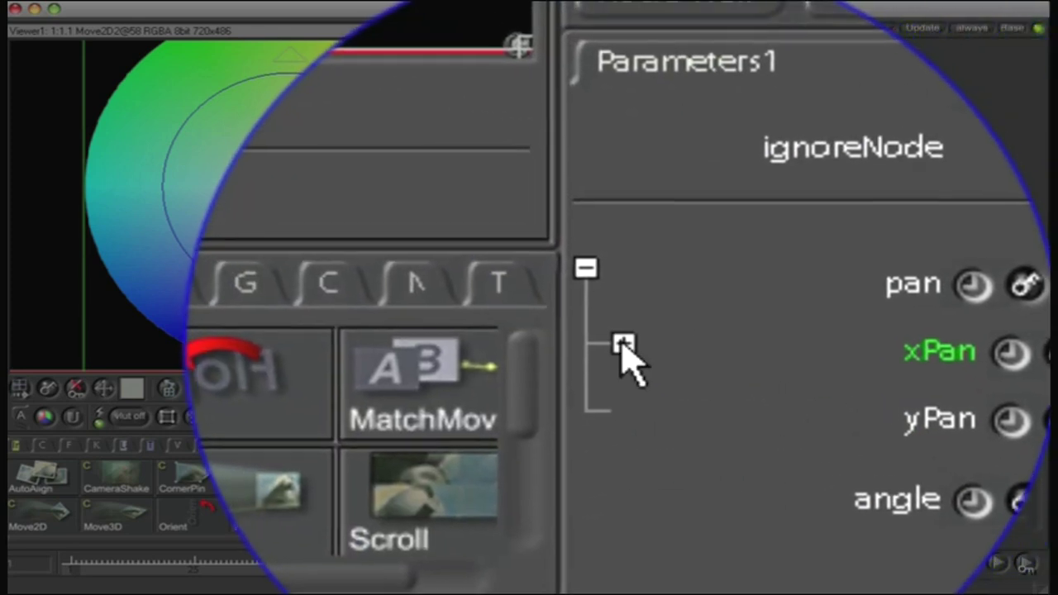
Add the missing opening parenthesis so xPan reads (sin(time)*200)+400, then scrub to check.
click(625, 348)
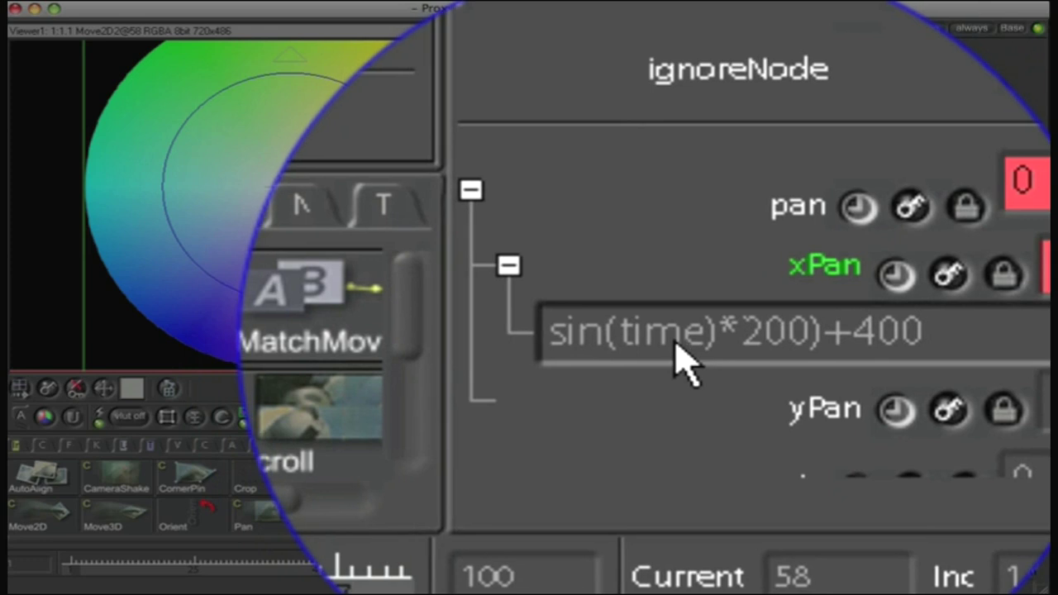
click(642, 366)
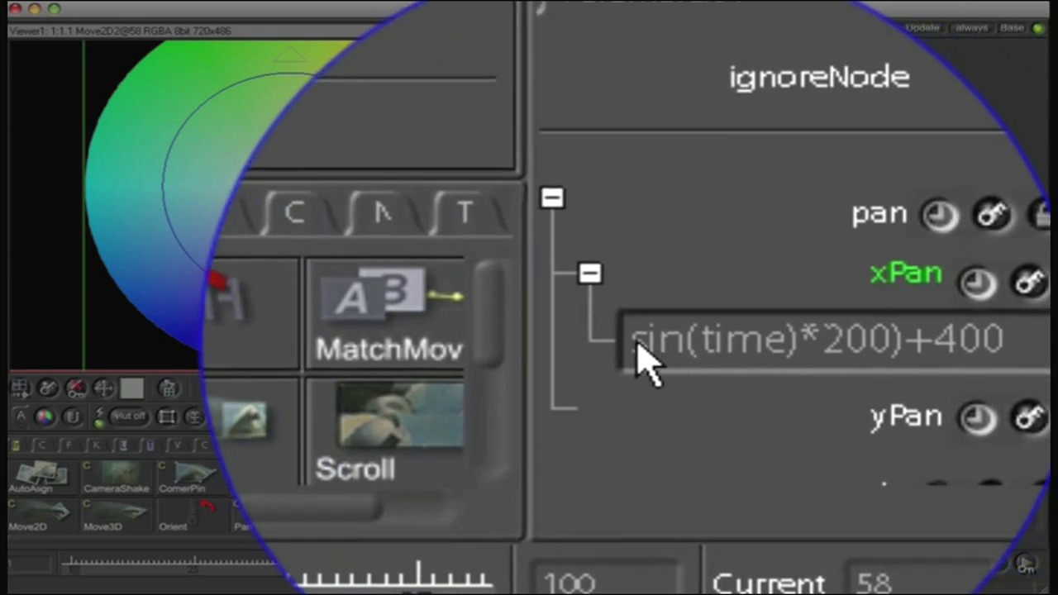
double_click(642, 366)
click(642, 365)
text(()
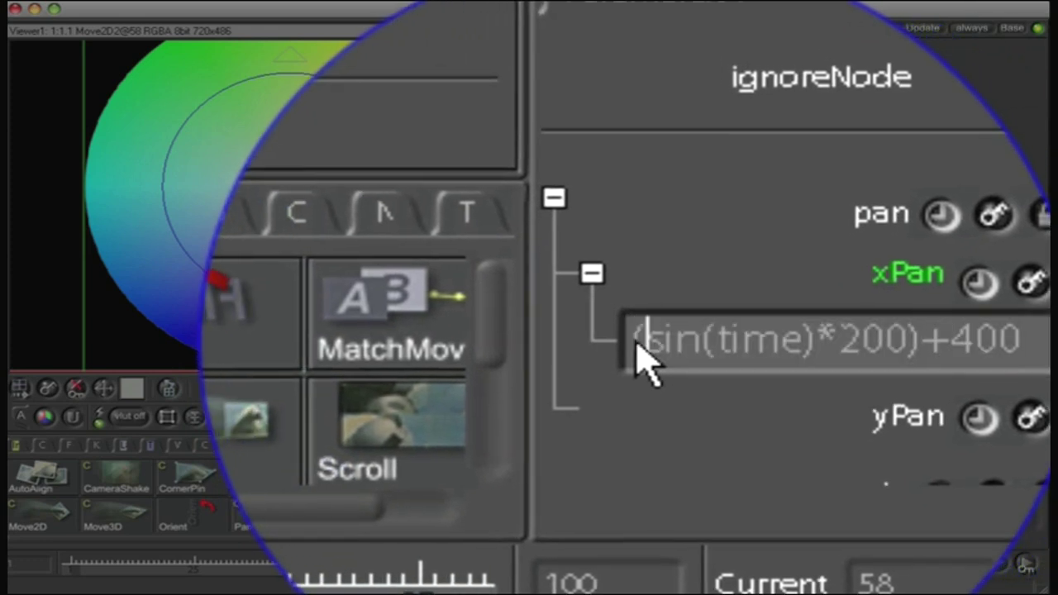
key(Return)
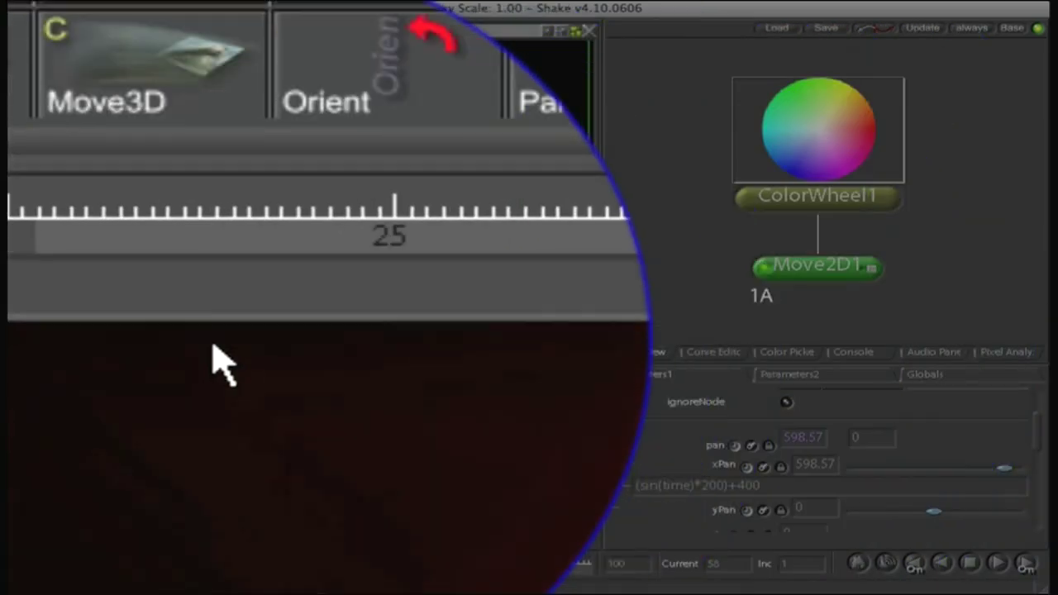
drag(71, 570, 259, 560)
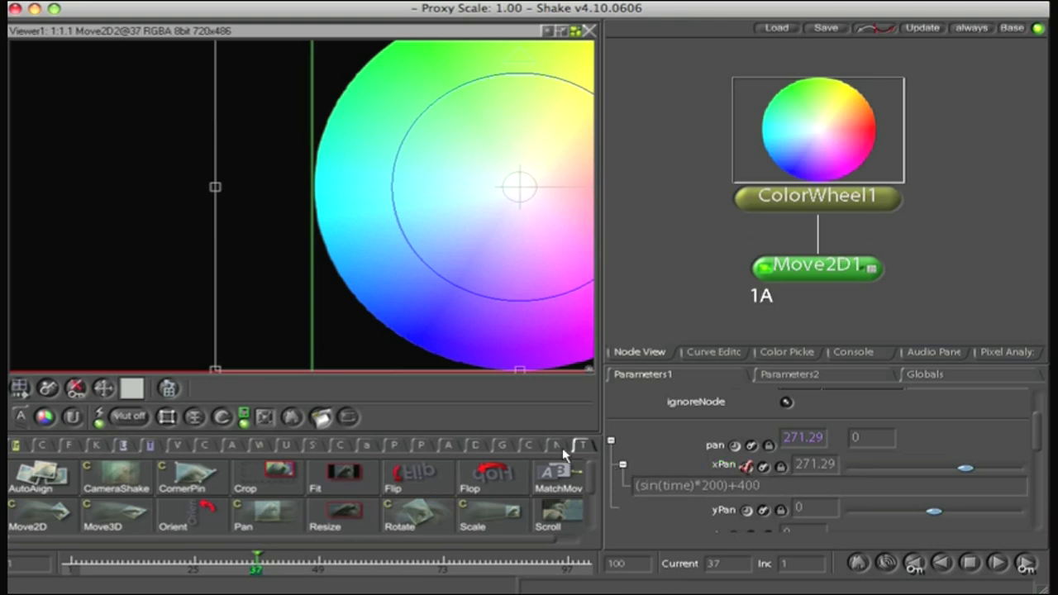
Show xPan's sine curve in a resized curve editor and scrub back to frame 23.
click(533, 445)
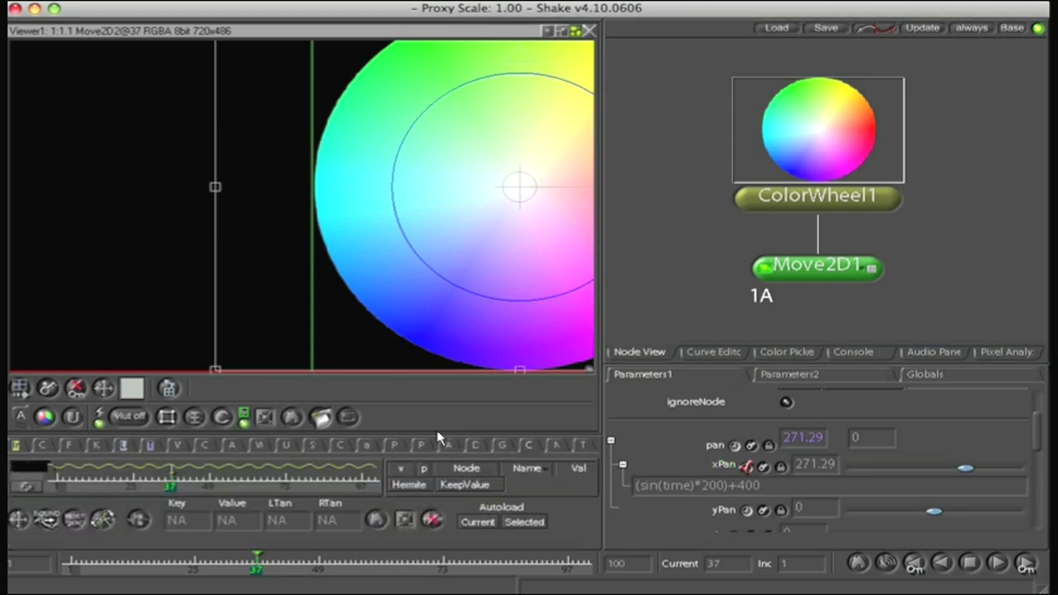
drag(437, 437, 456, 146)
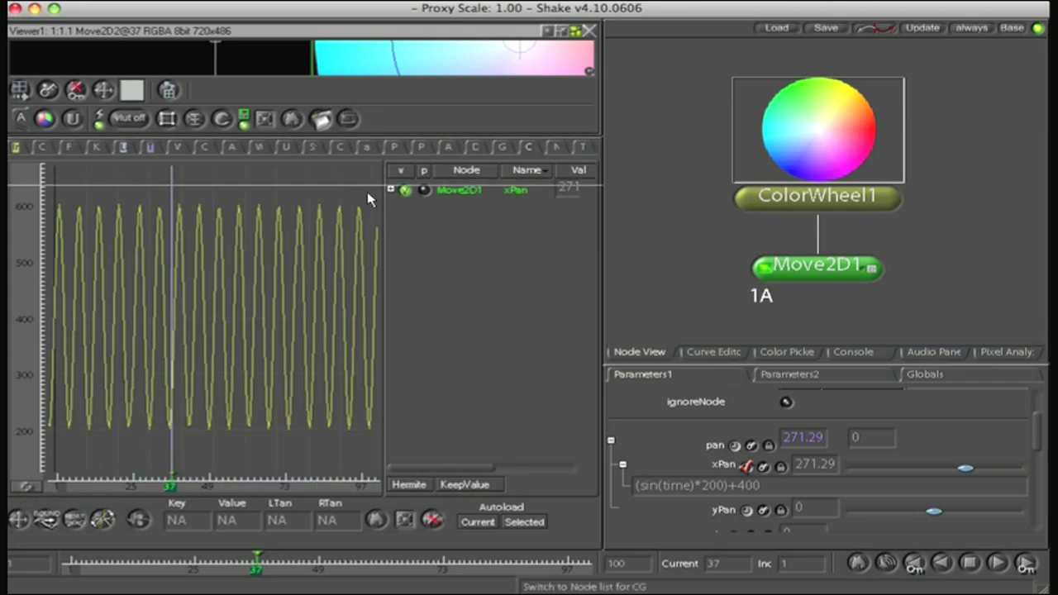
drag(369, 138, 372, 291)
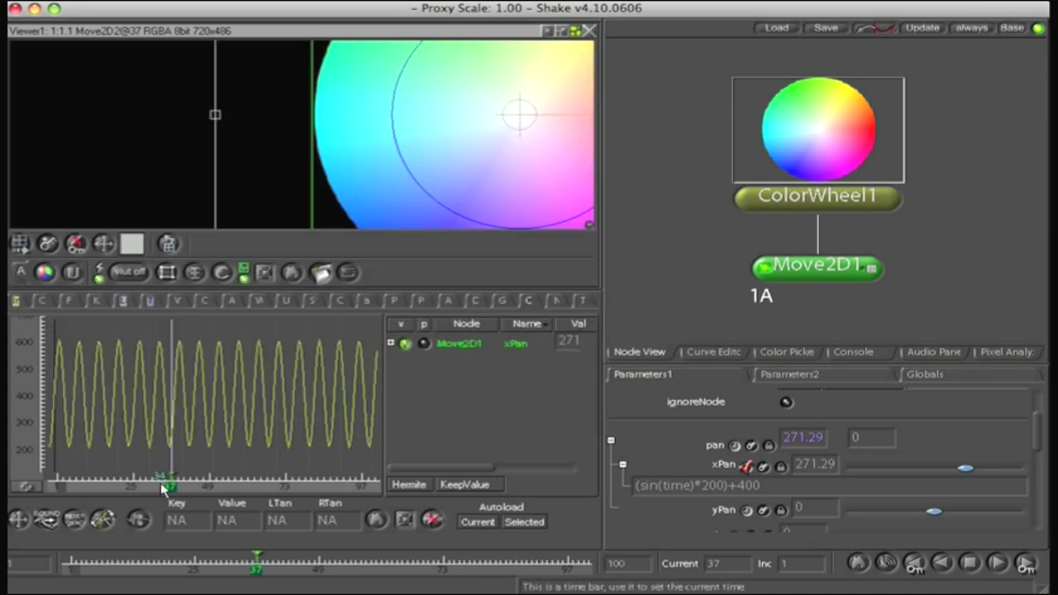
drag(170, 481, 209, 487)
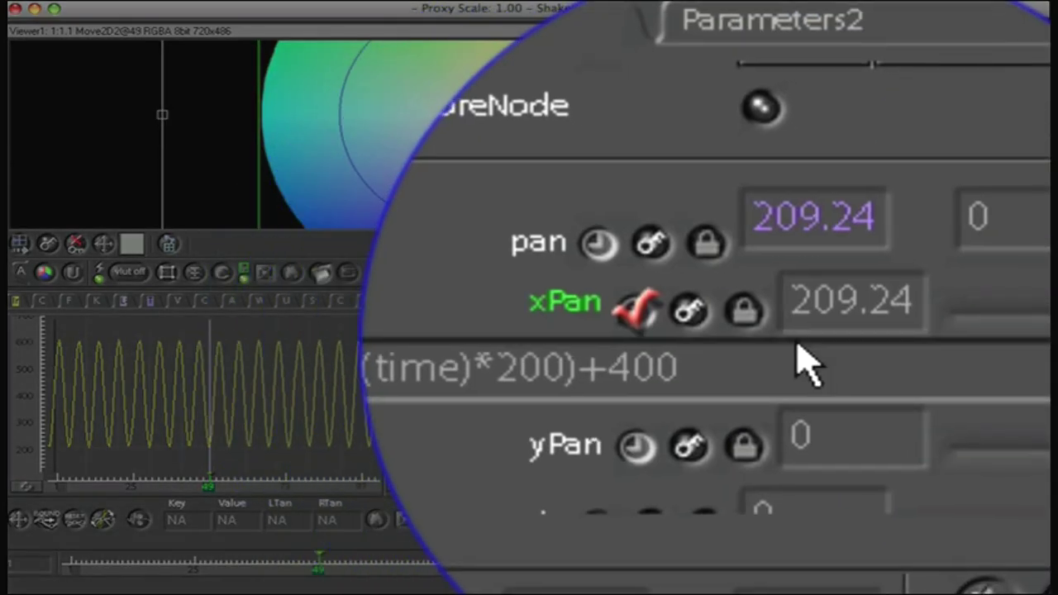
Replace the xPan sine expression with noise(time)*10.
click(777, 491)
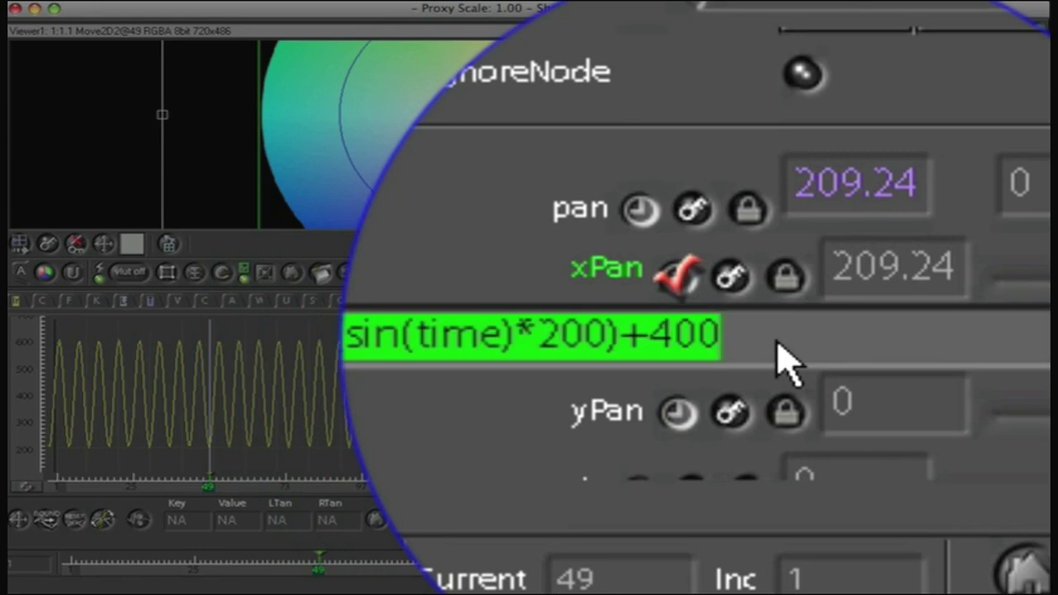
text(noise)
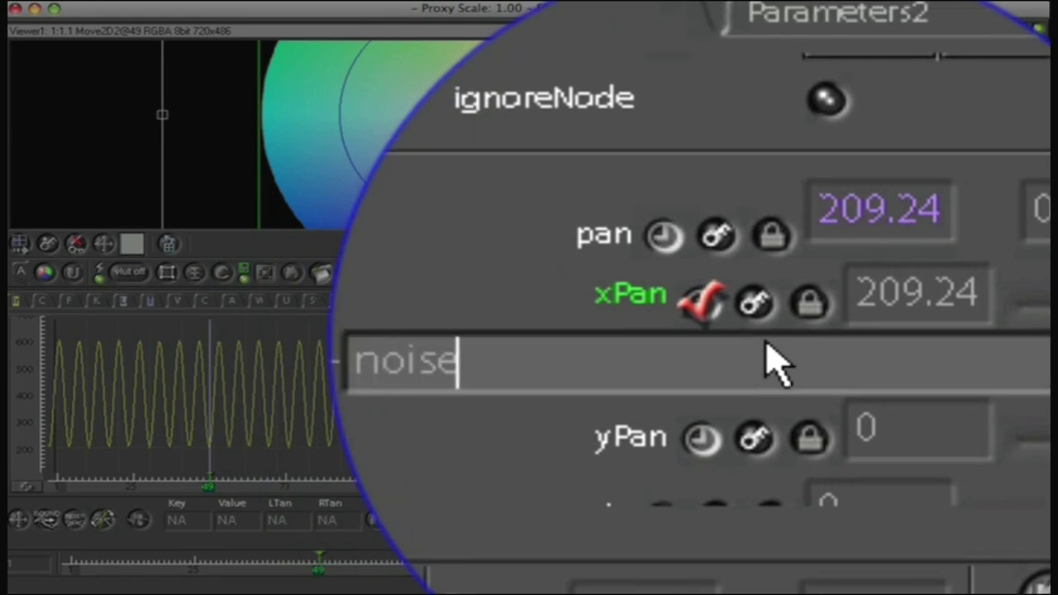
text((time)
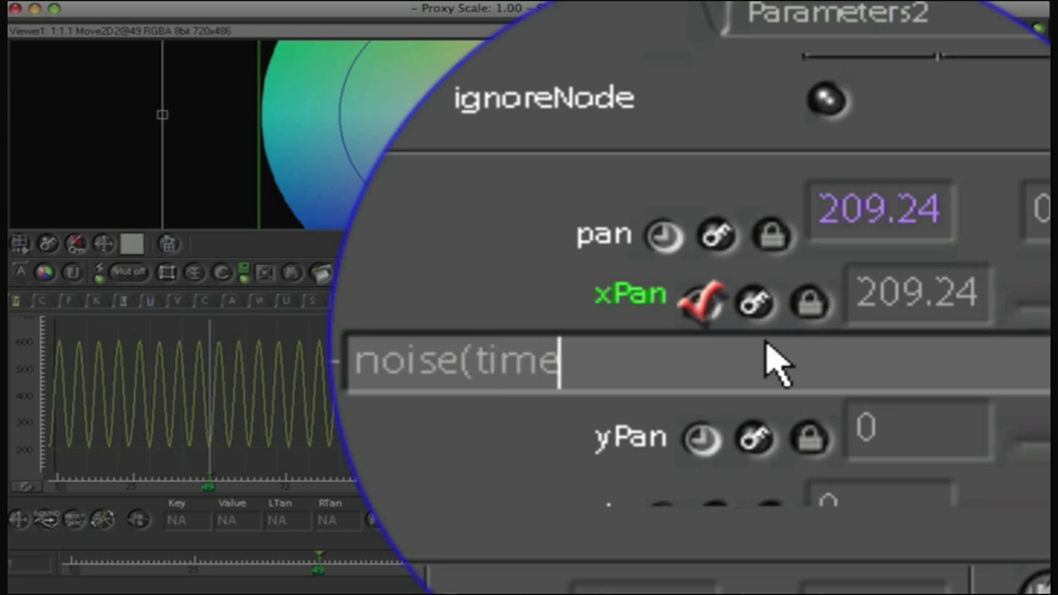
text()*10)
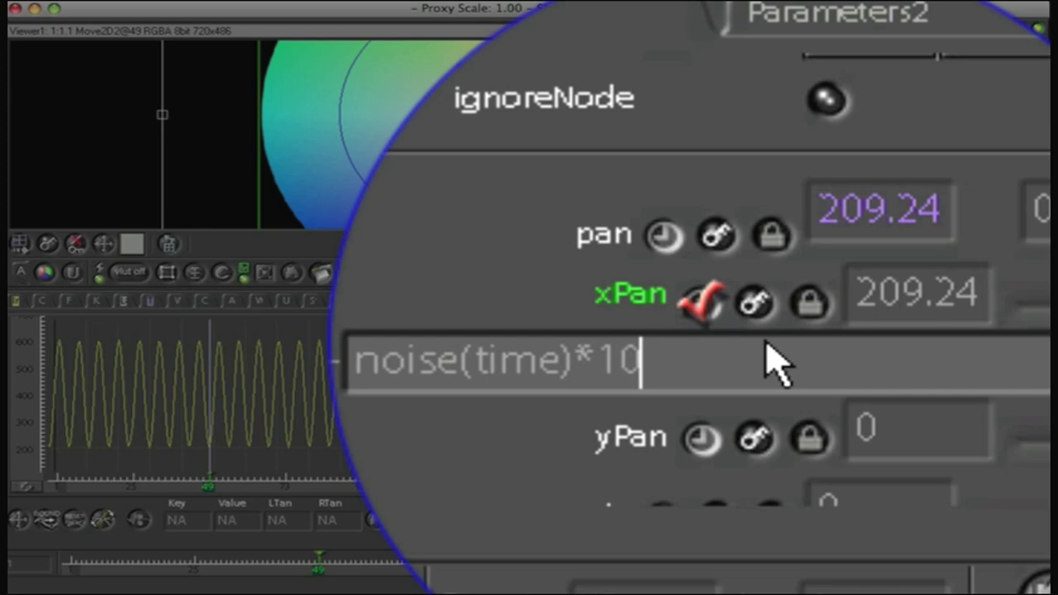
key(Return)
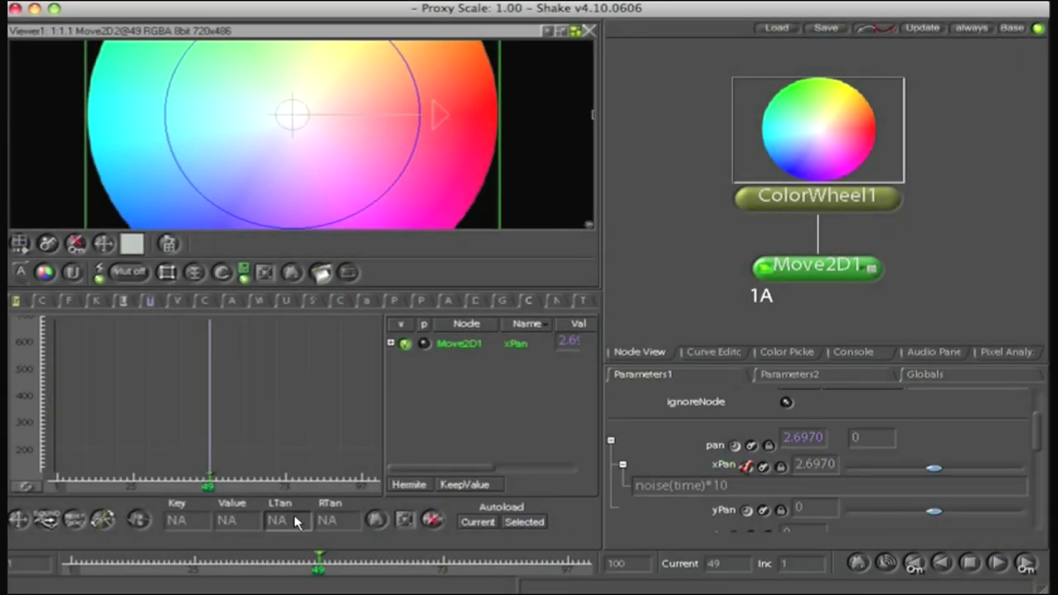
Set Autoload to Current and scrub frames 11 to 68 to preview the small noise jitter.
mouse_move(144, 565)
mouse_down()
mouse_move(99, 564)
mouse_move(276, 579)
mouse_move(201, 578)
mouse_move(333, 585)
mouse_move(187, 577)
mouse_move(519, 586)
mouse_move(208, 575)
mouse_move(371, 569)
mouse_up()
click(478, 521)
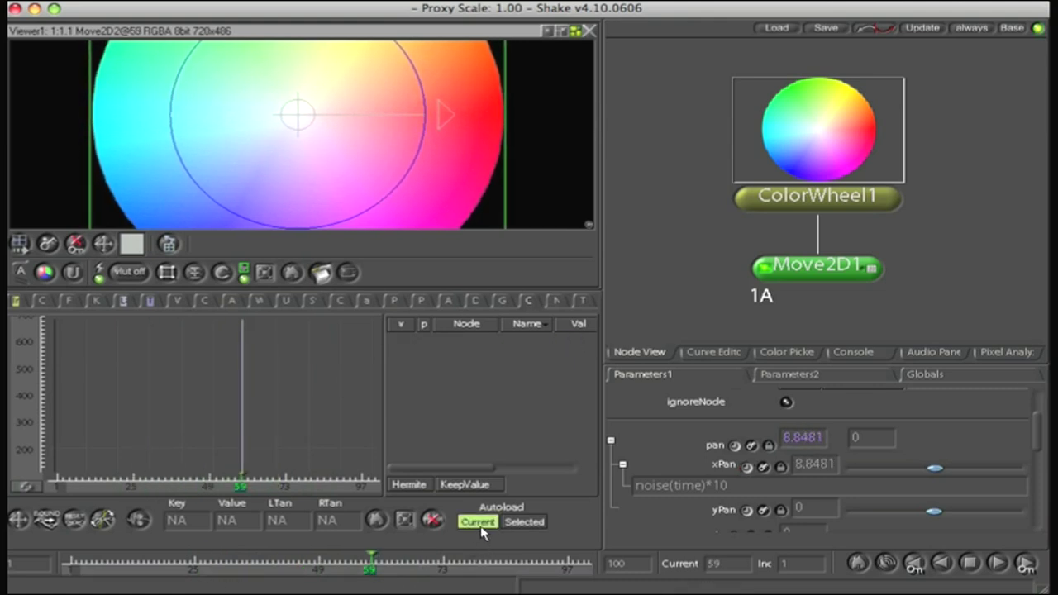
click(120, 570)
mouse_move(120, 576)
mouse_down()
mouse_move(438, 584)
mouse_move(402, 582)
mouse_up()
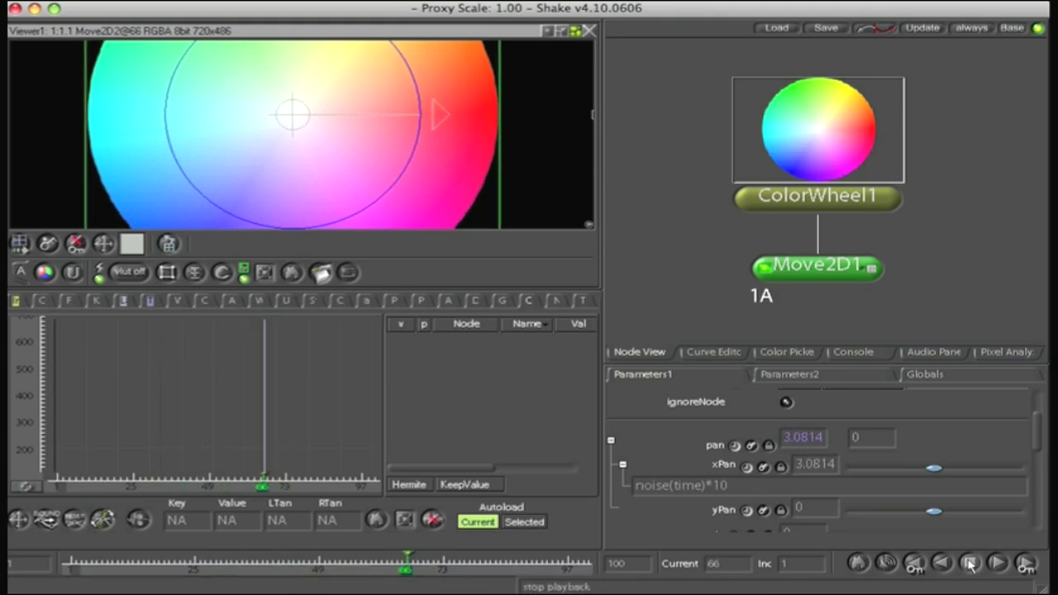
click(755, 490)
Wrap the xPan expression as (noise(time)*10)*(rnd(time)*100).
click(759, 360)
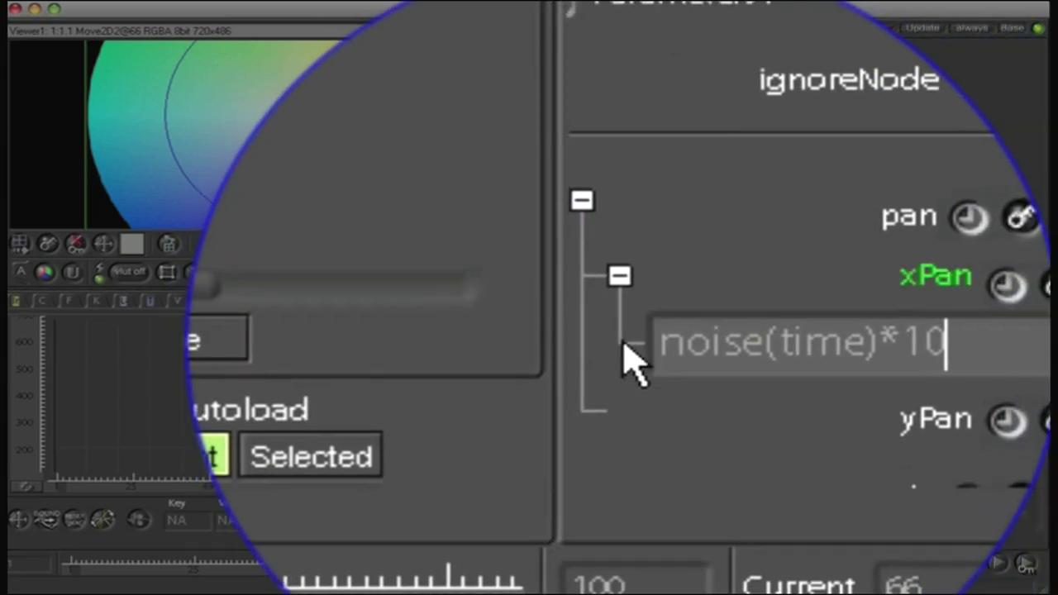
click(639, 363)
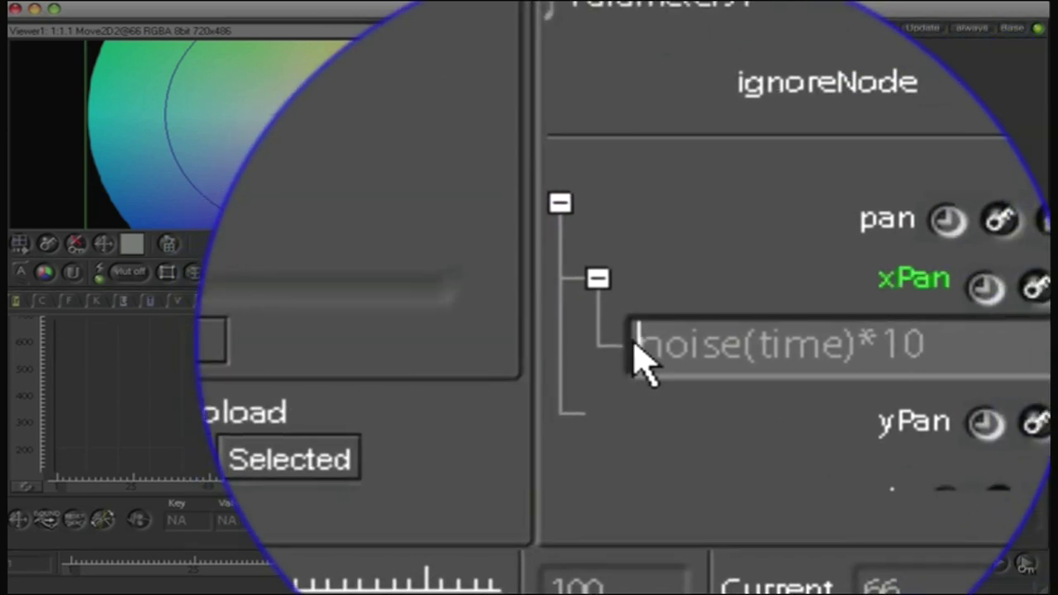
text(()
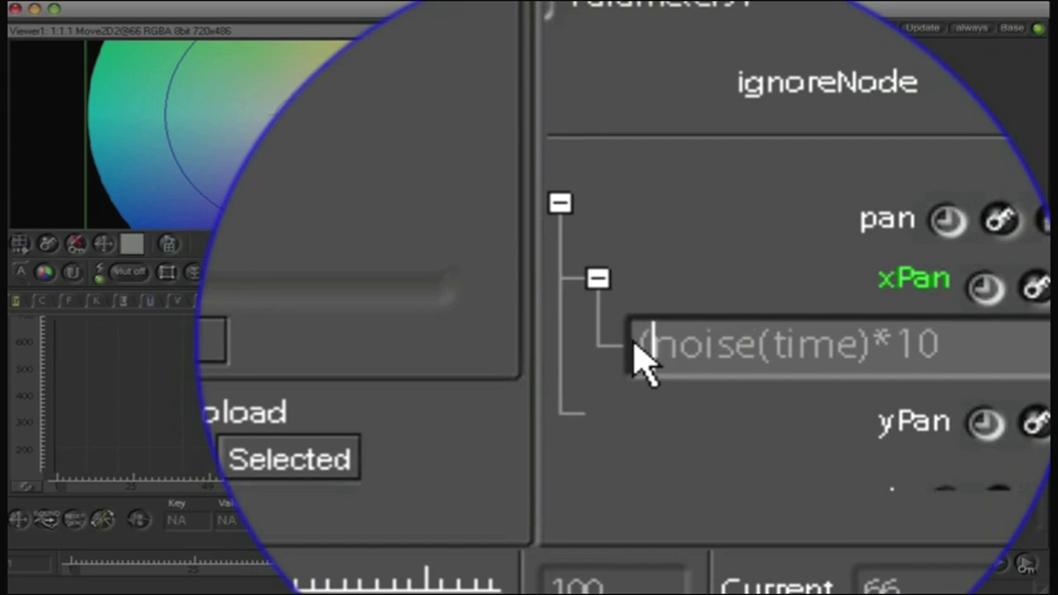
click(745, 364)
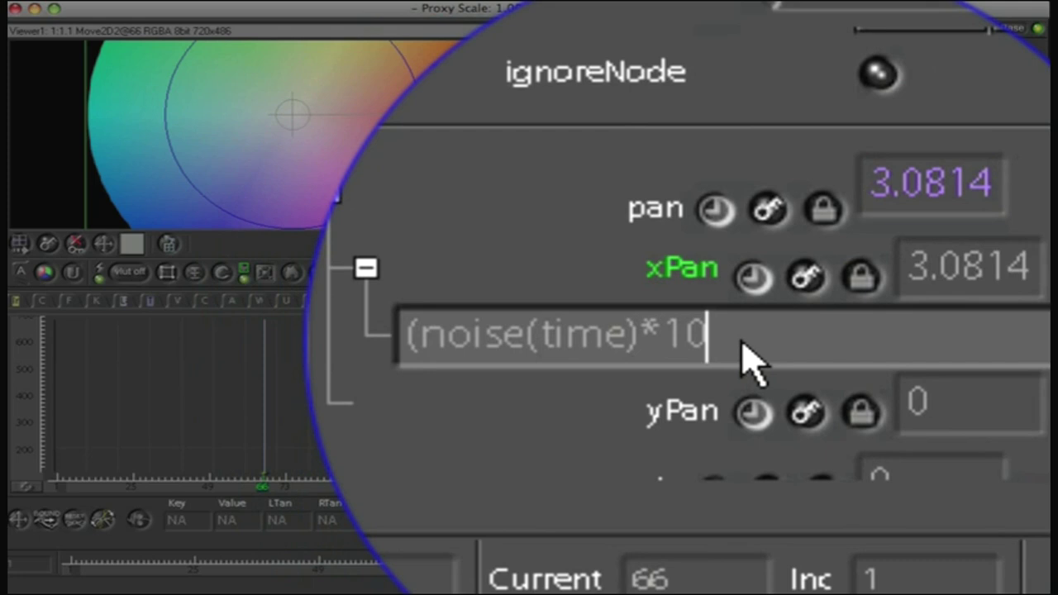
text(*)
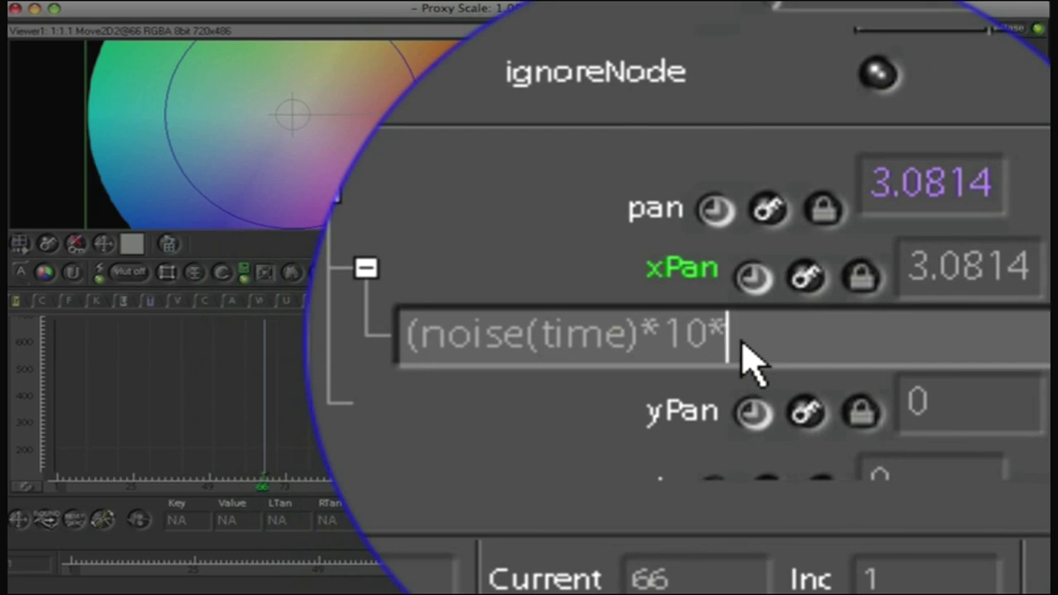
text((rnd)
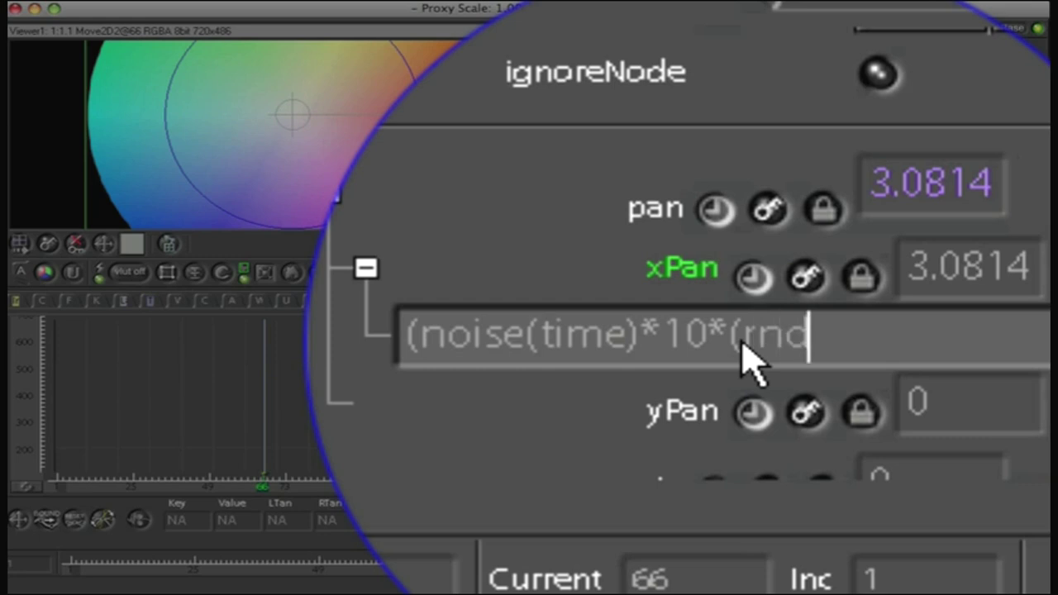
text((time)
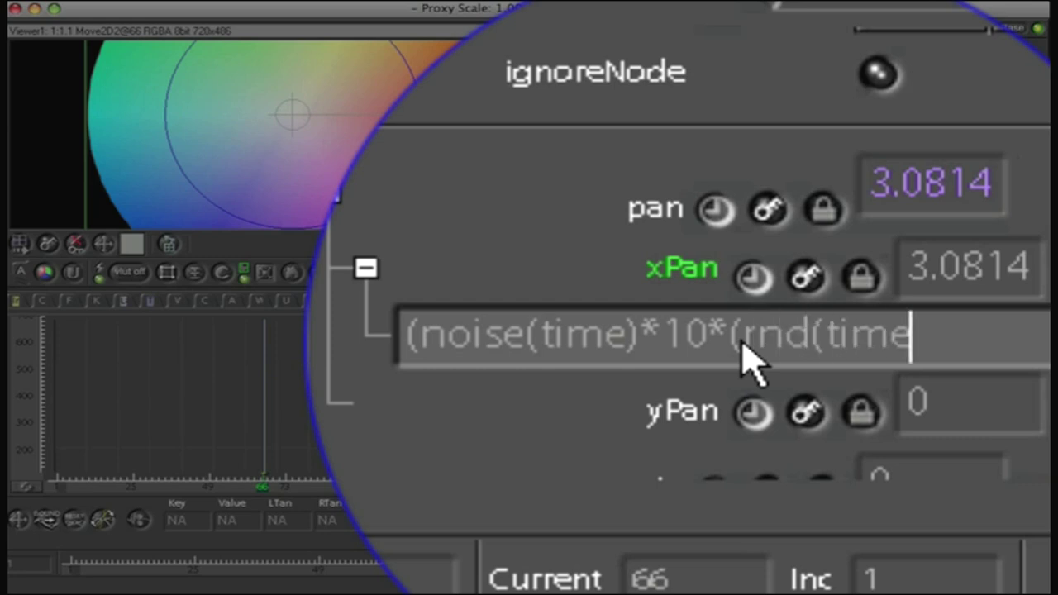
text())
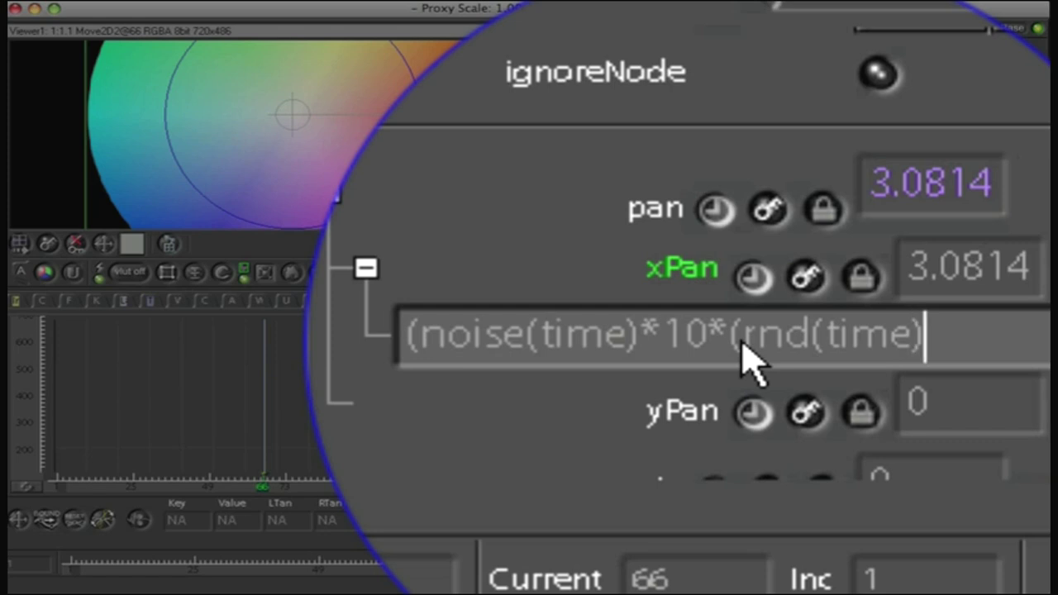
text(*100))
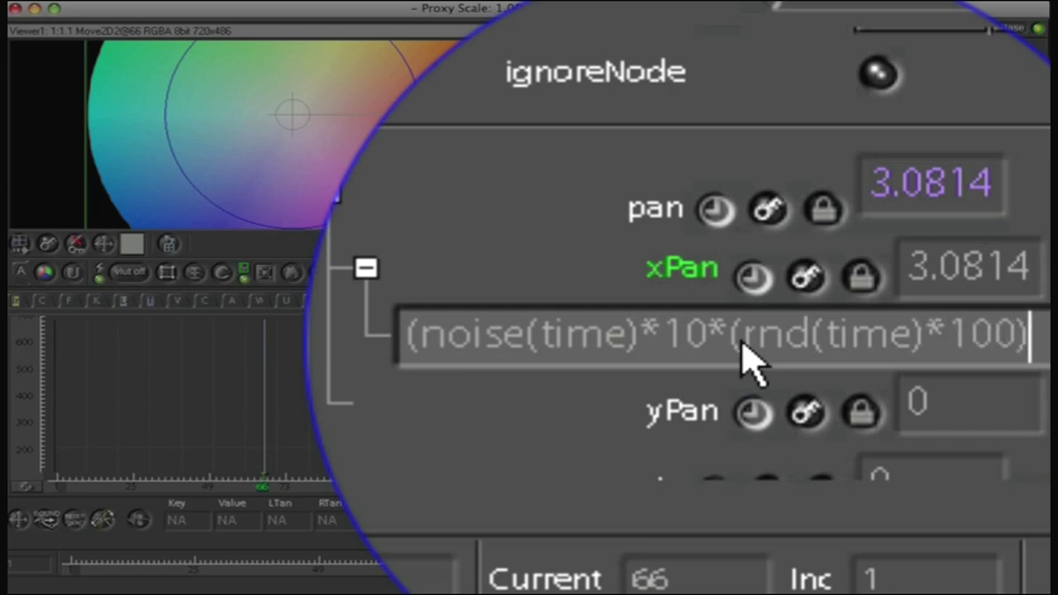
key(Return)
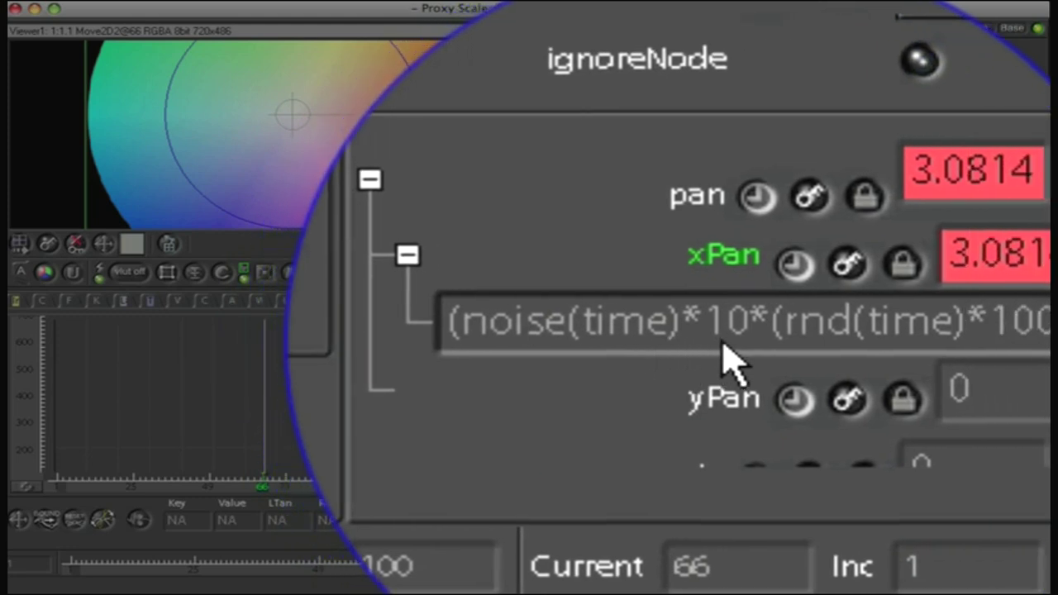
Fix the expression's multiplier and closing parenthesis, then check the erratic motion at frame 45.
click(727, 348)
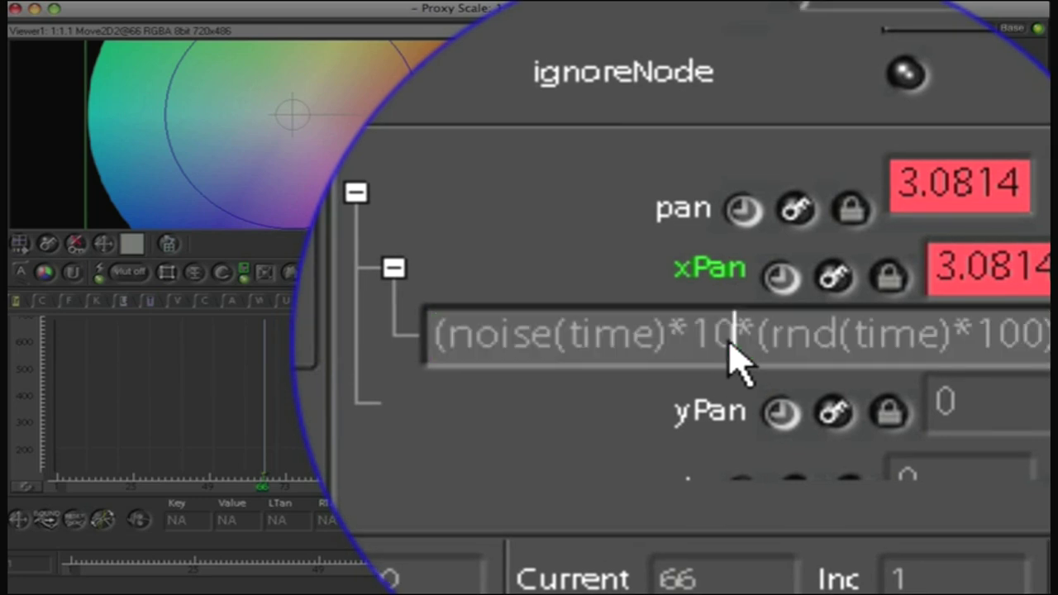
text(0)
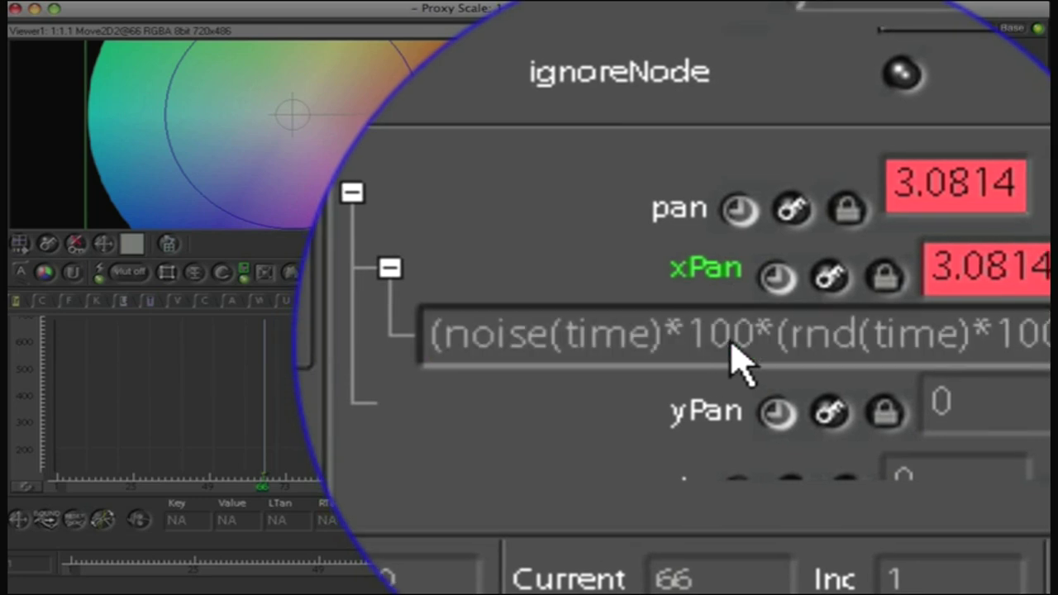
key(Return)
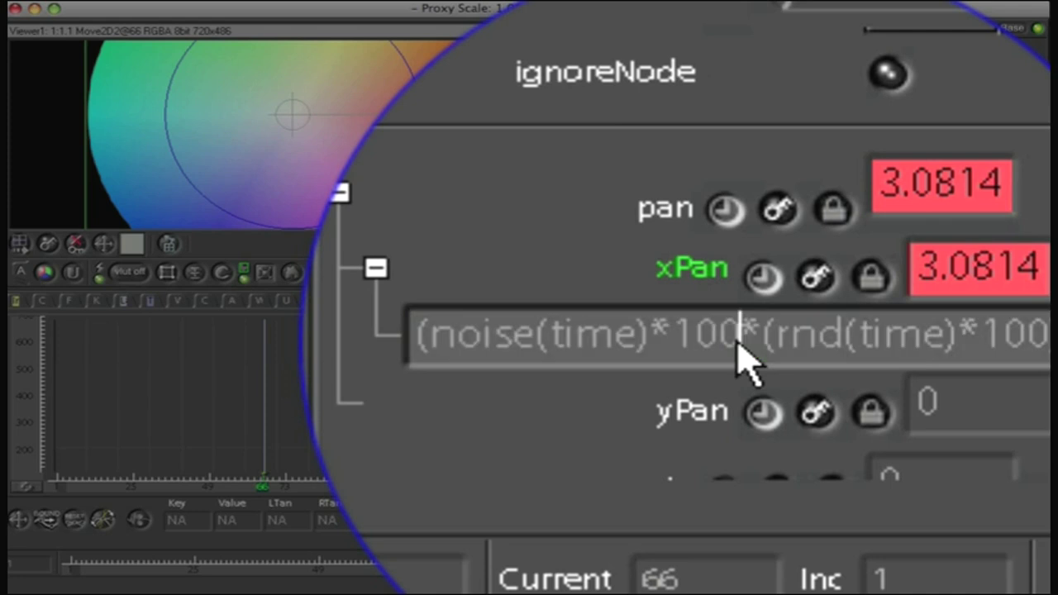
key(BackSpace)
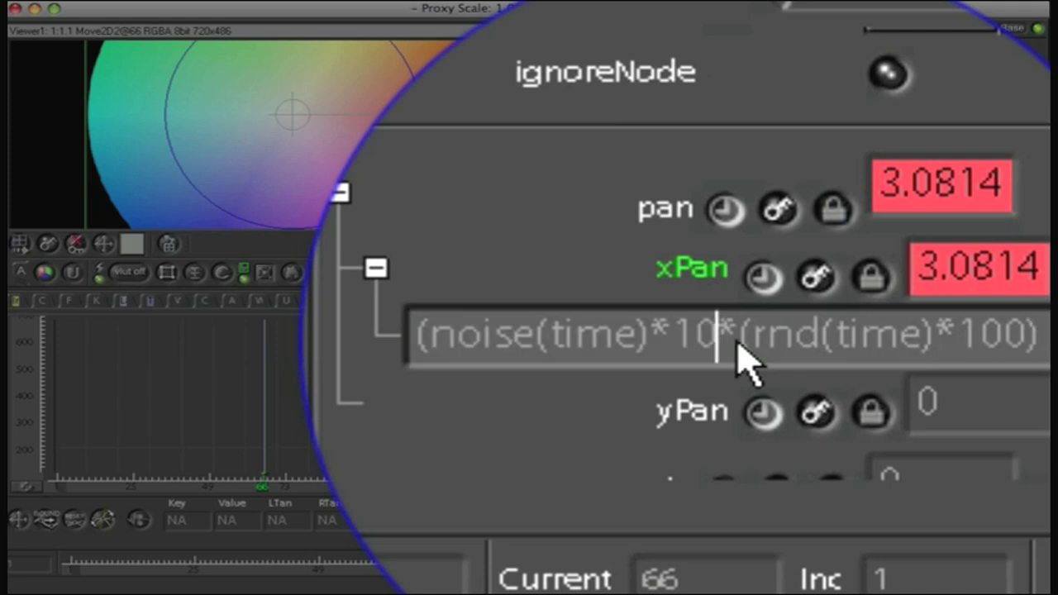
text())
key(Return)
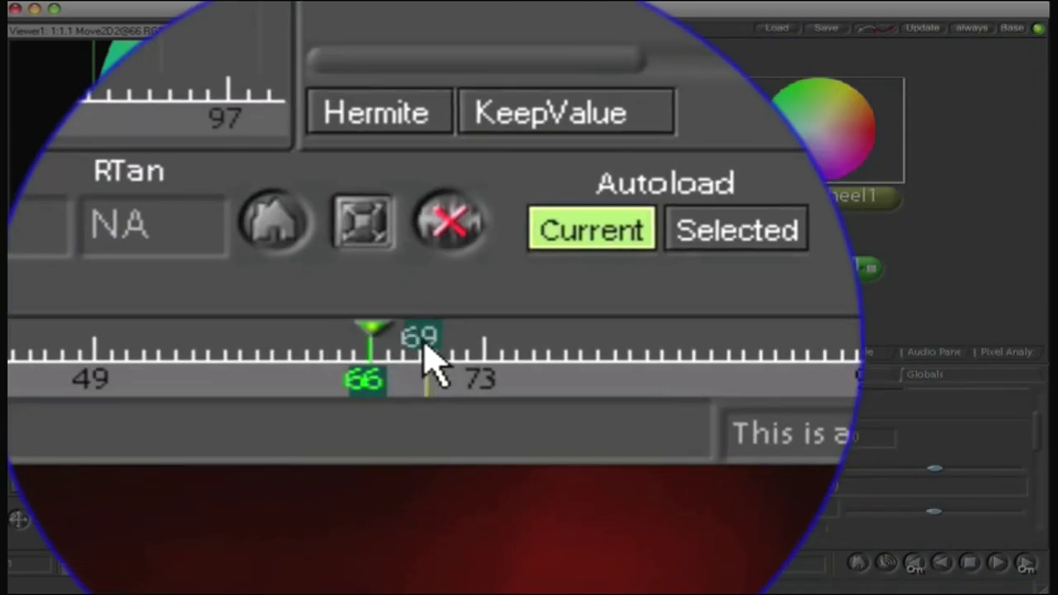
drag(423, 567, 253, 567)
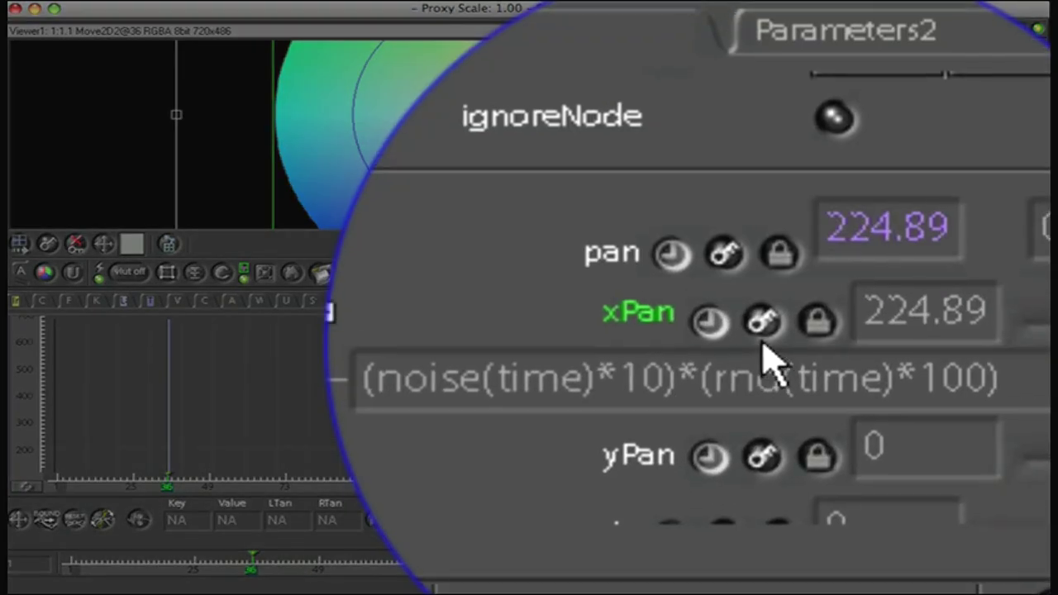
Plot the noisy xPan curve, scrub to frame 47, and copy the xPan expression for yPan.
click(710, 323)
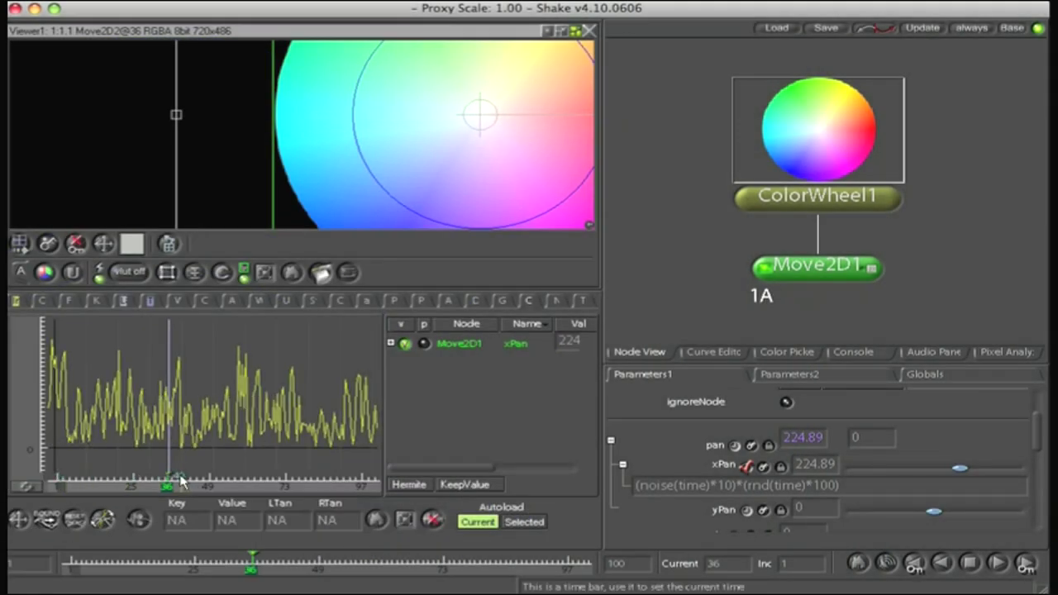
drag(181, 481, 204, 485)
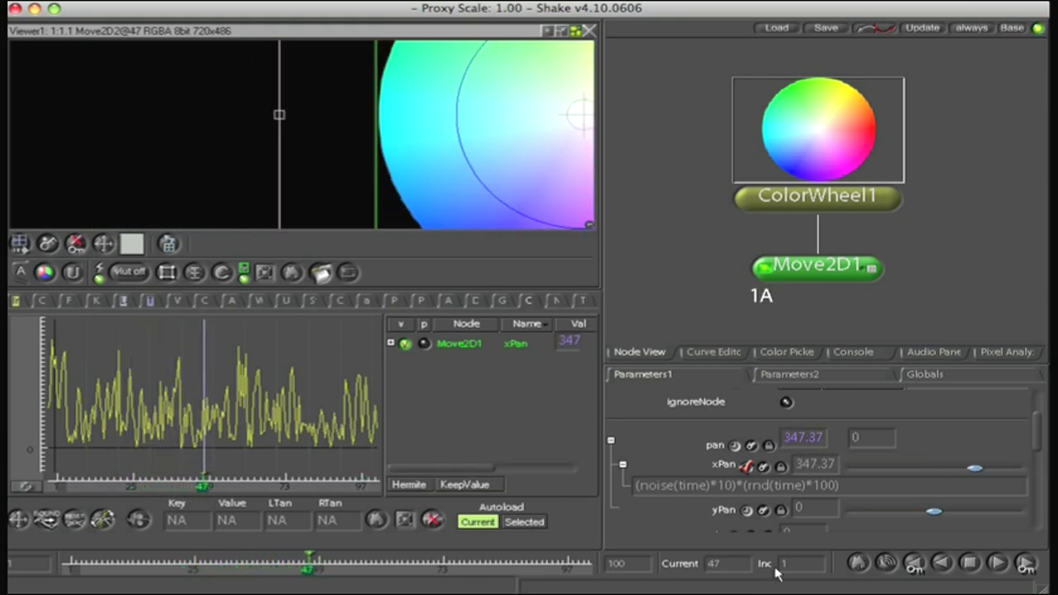
scroll(790, 529, down, 2)
click(847, 447)
key(ctrl+c)
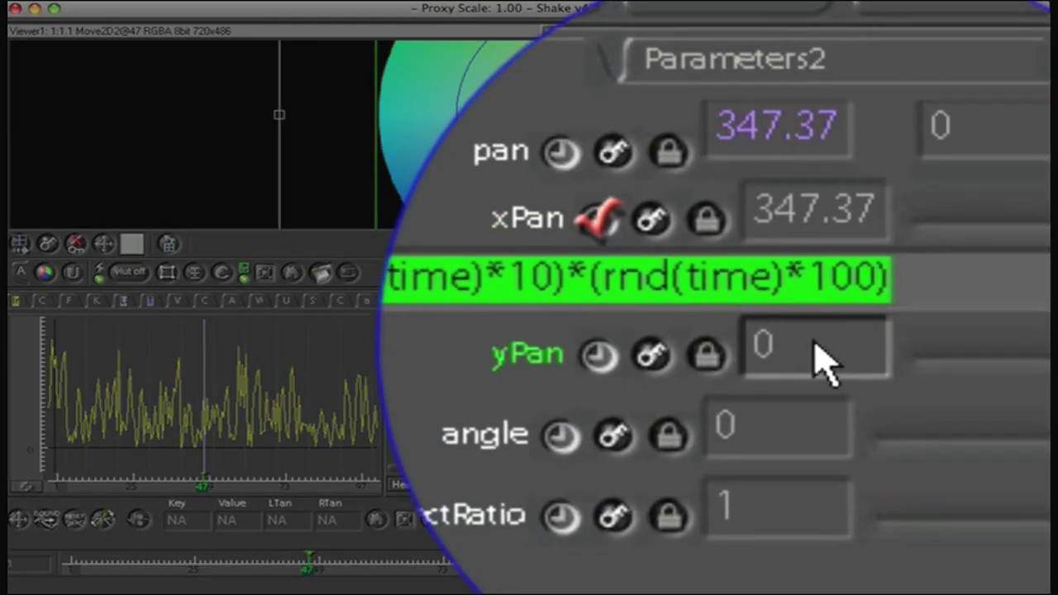
click(814, 468)
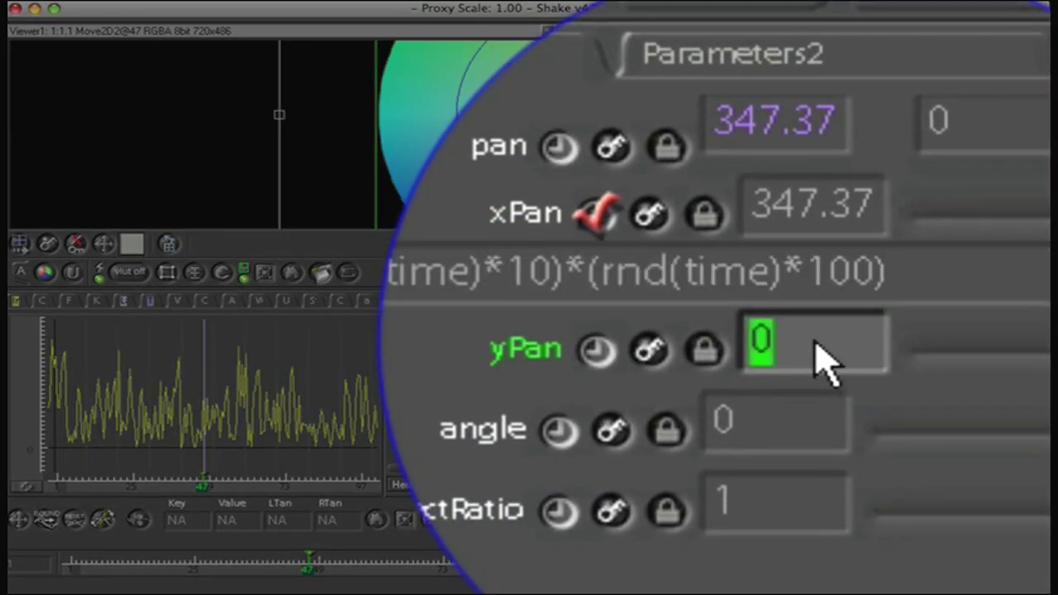
Paste the noise expression into yPan and change its rnd multiplier from 100 to 200.
key(ctrl+v)
key(Return)
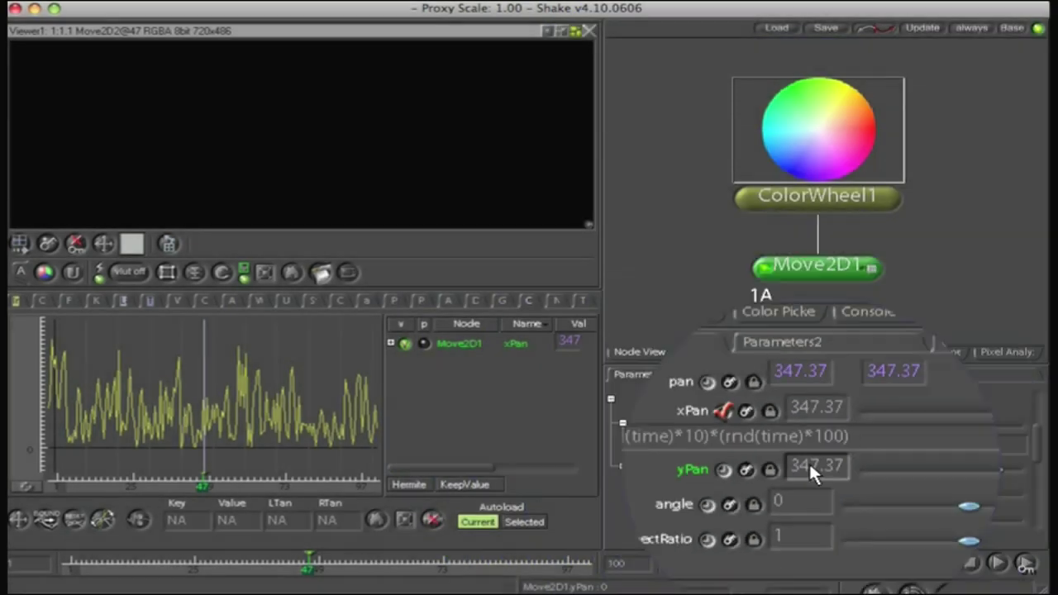
click(623, 467)
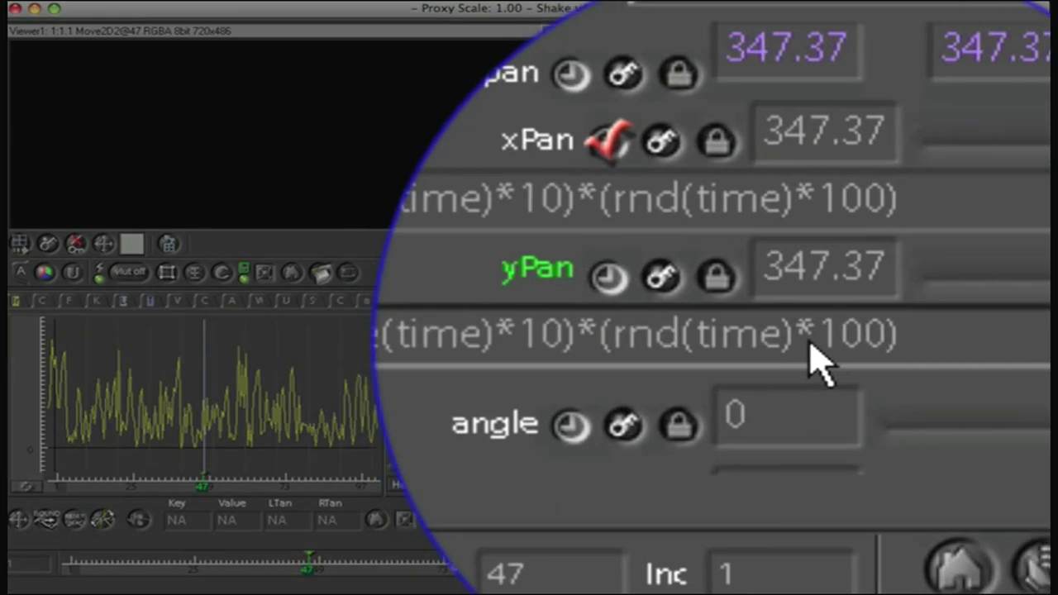
click(814, 352)
click(817, 347)
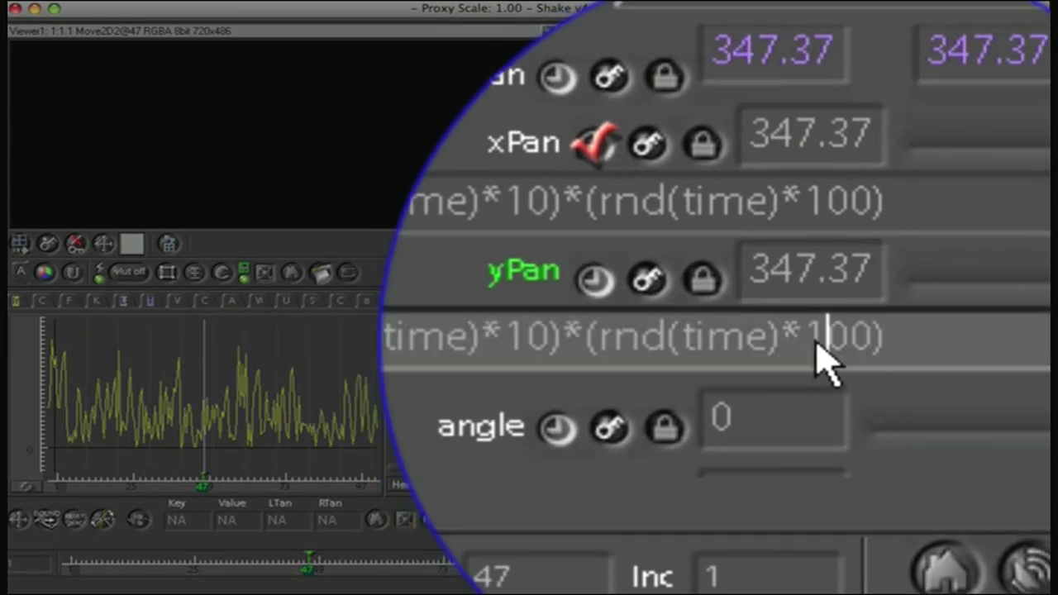
key(BackSpace)
text(2)
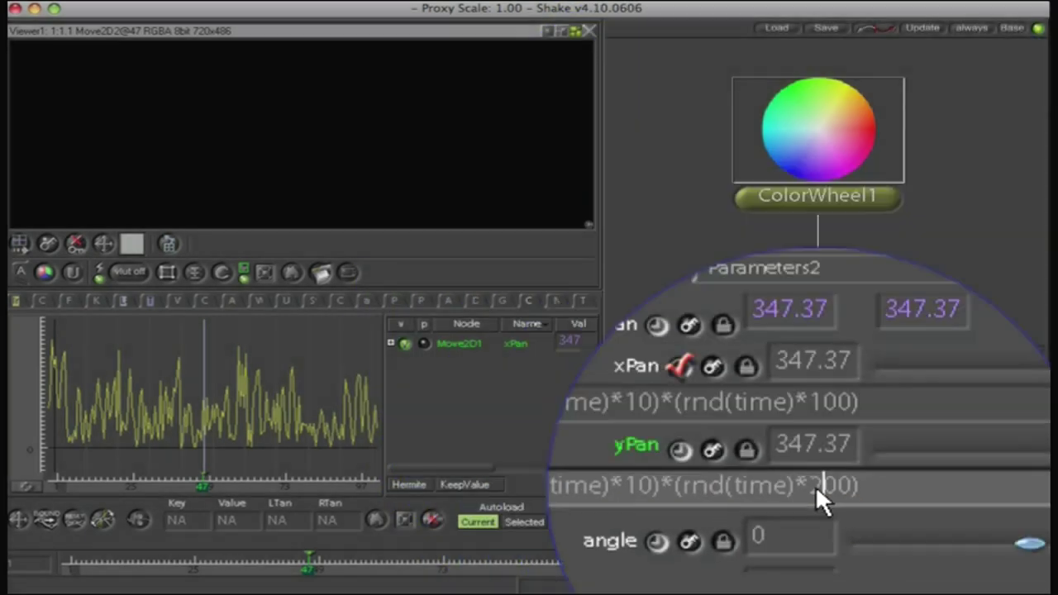
key(Return)
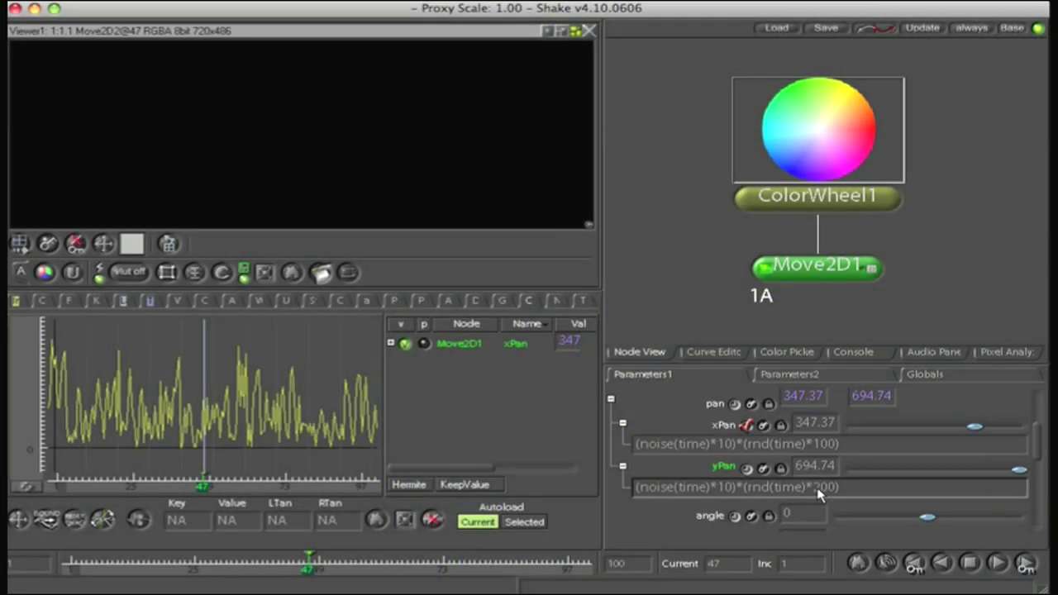
Show both the yPan and xPan curves in the curve editor, then return near the timeline start.
click(748, 468)
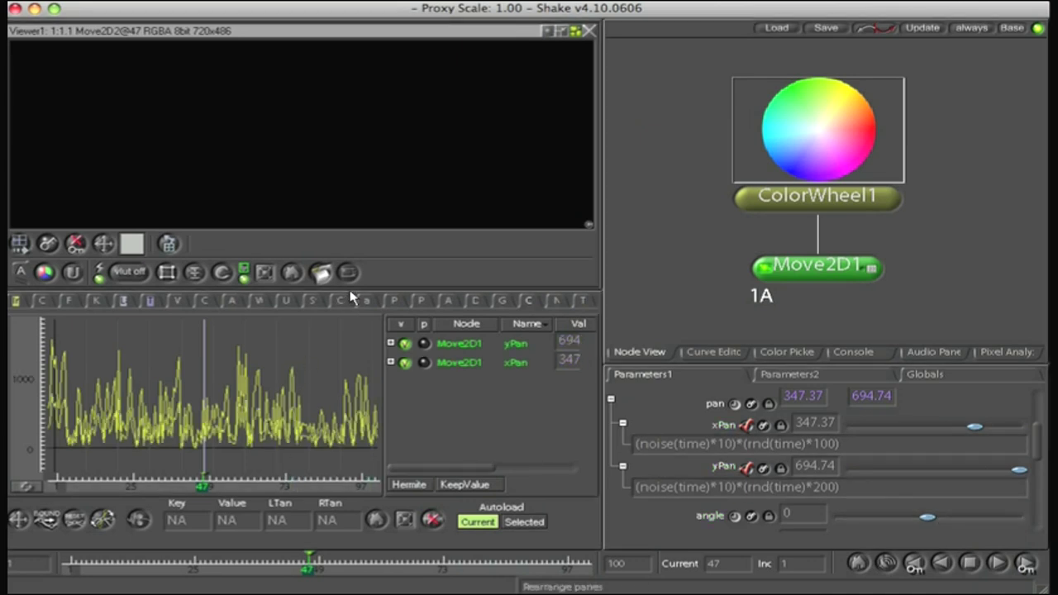
key(space)
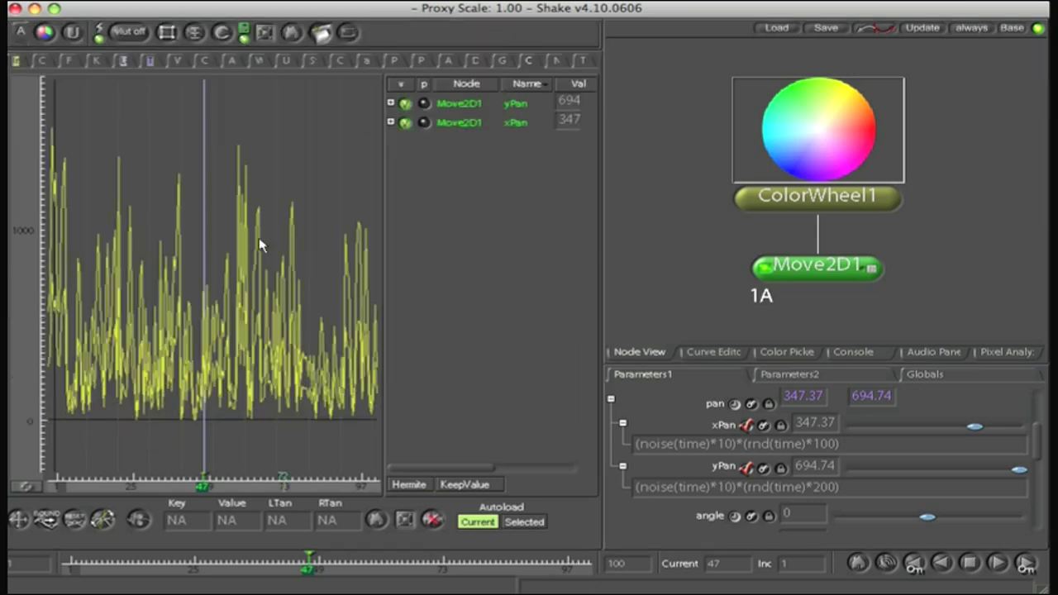
click(746, 426)
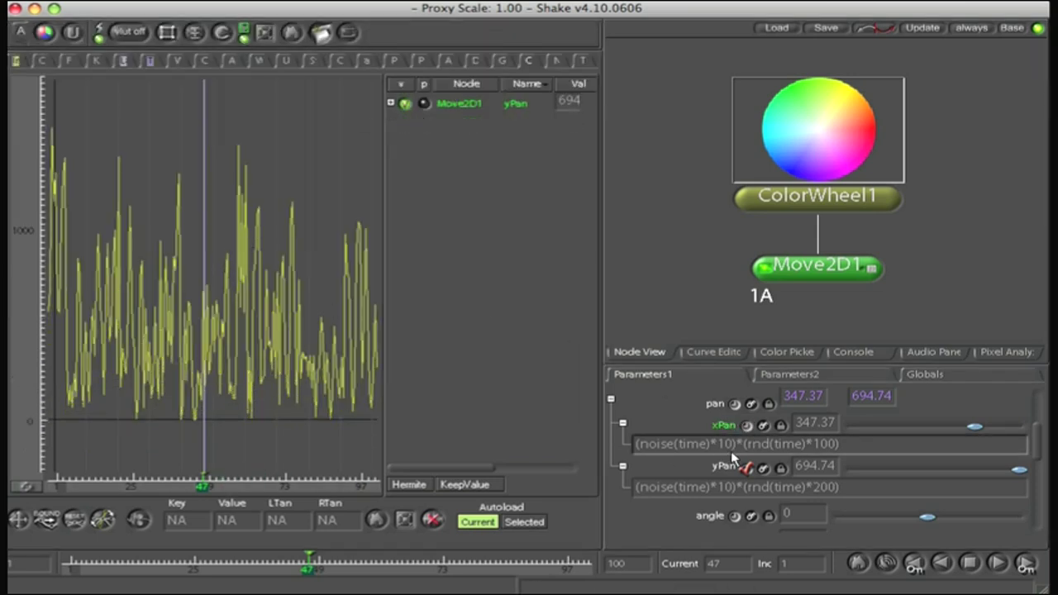
click(746, 468)
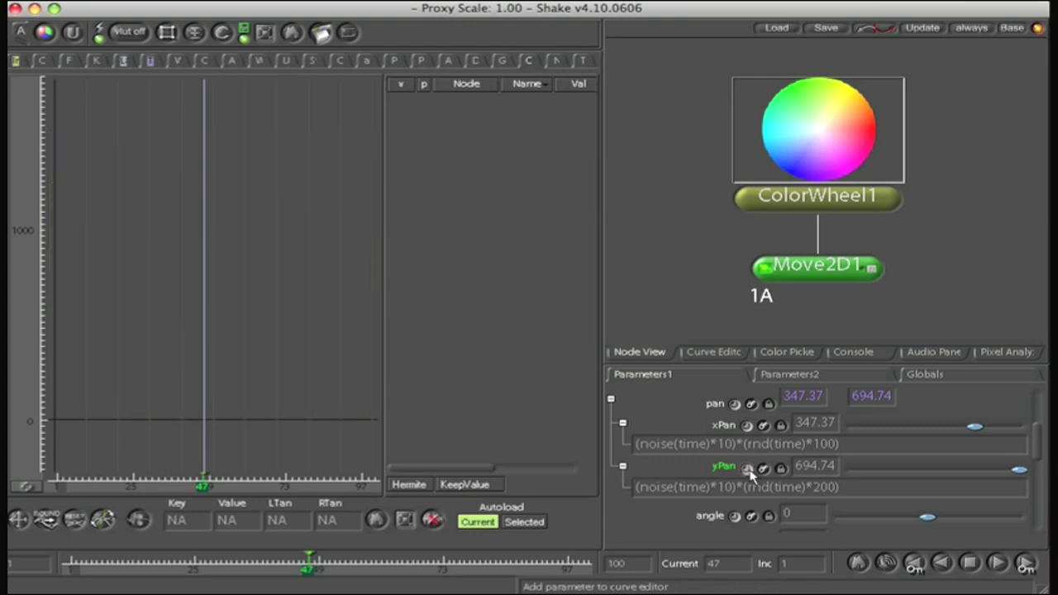
click(746, 468)
click(748, 426)
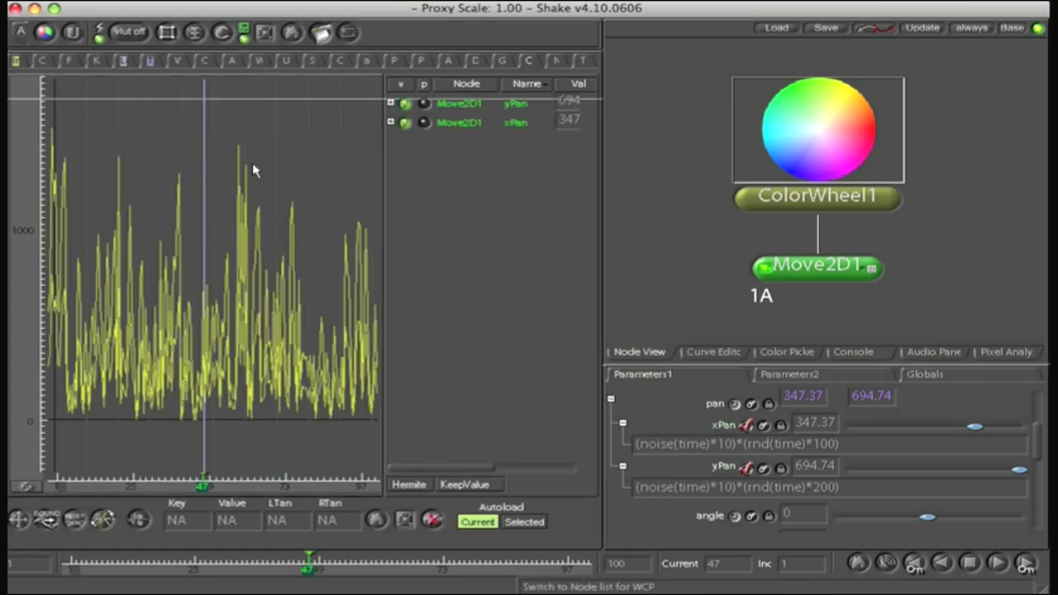
key(space)
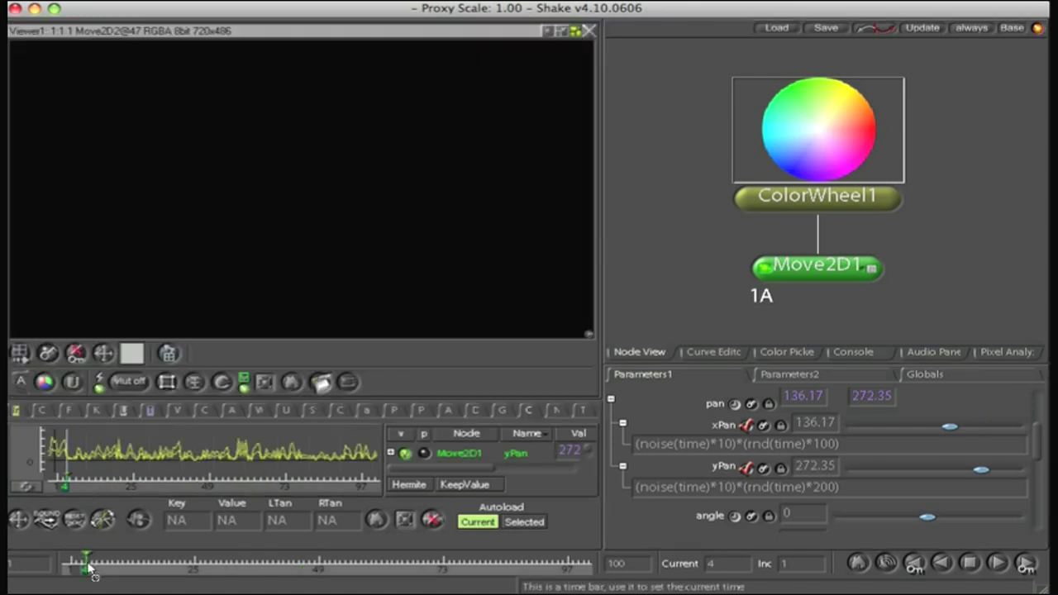
mouse_move(87, 565)
mouse_down()
mouse_move(130, 567)
mouse_move(95, 572)
mouse_move(68, 561)
mouse_move(85, 562)
mouse_up()
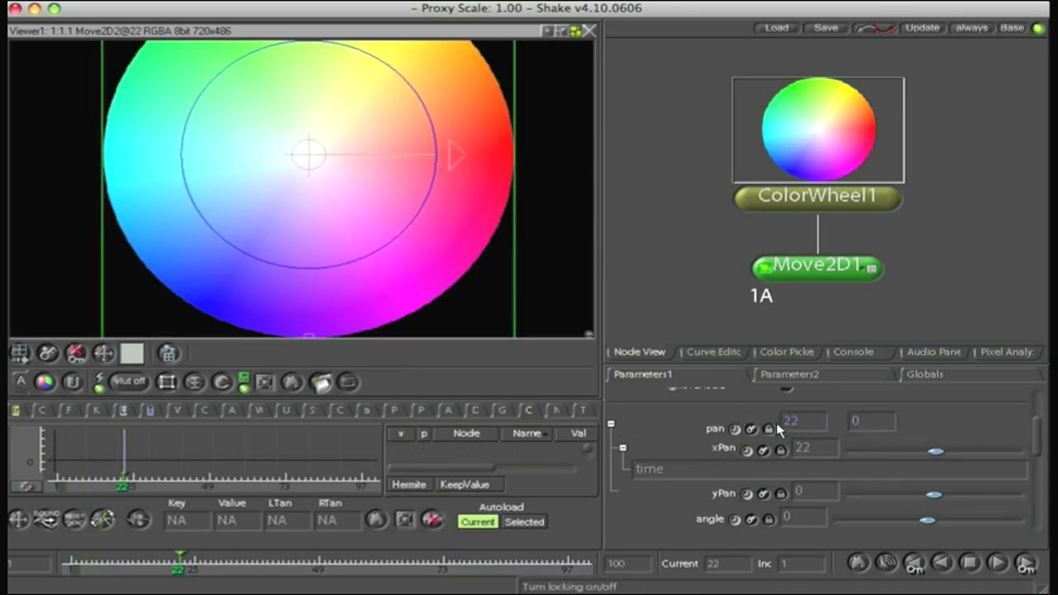
Plot xPan's time expression as a straight line in the enlarged curve editor at frame 1.
click(749, 449)
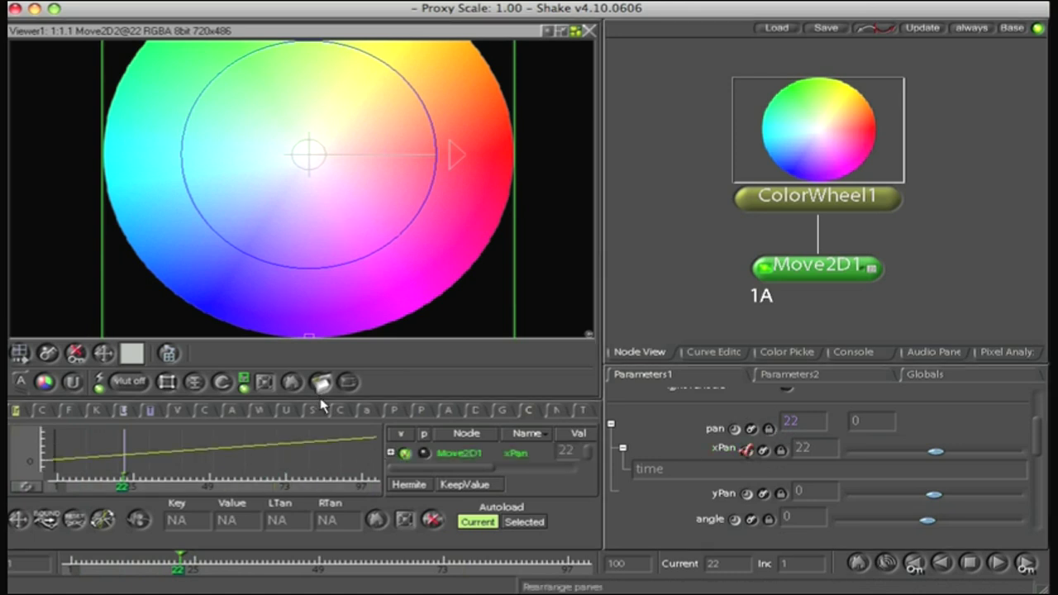
key(space)
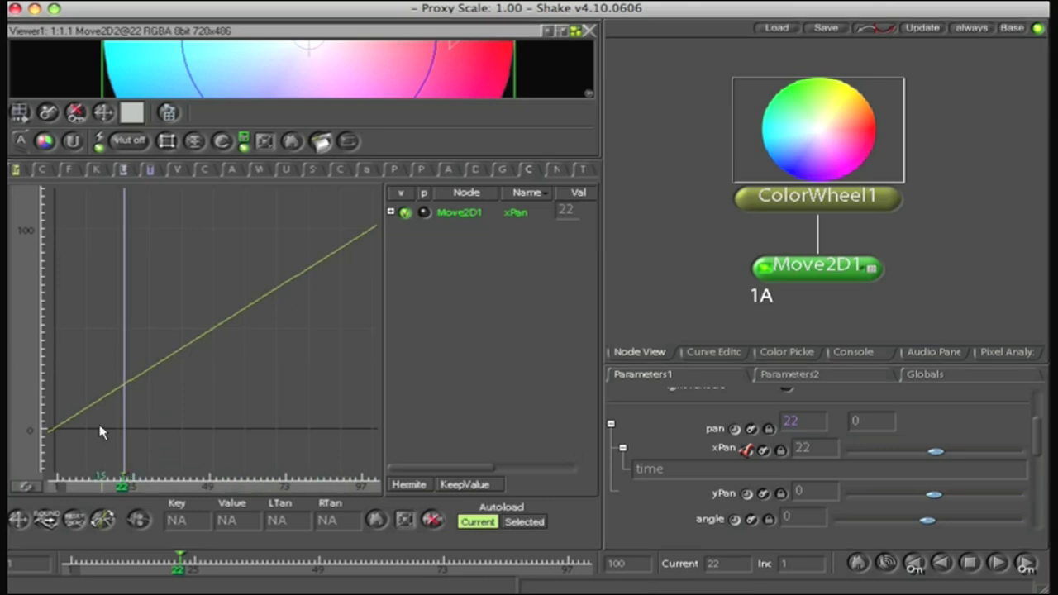
drag(60, 484, 60, 453)
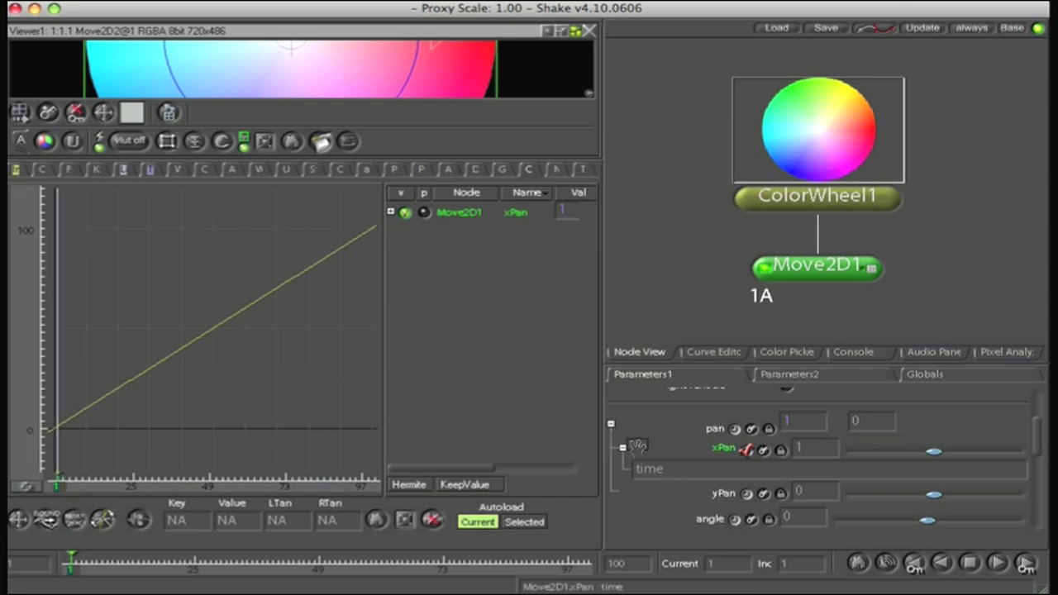
double_click(653, 469)
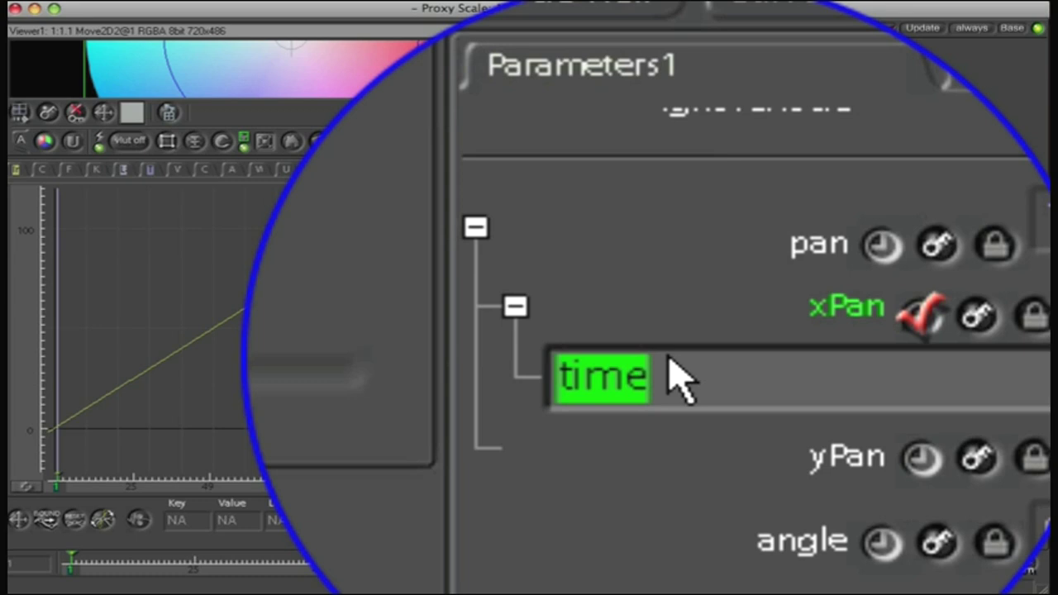
Enter ((sin(time)*200)+100)*2 as the xPan expression, correcting an initial +400 offset.
text(sin)
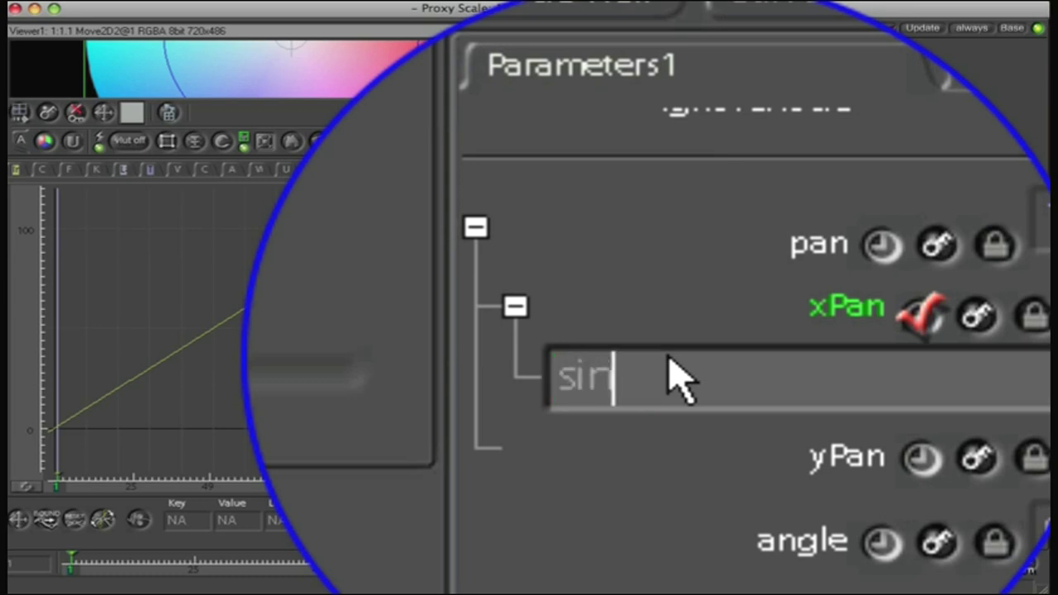
text((time)
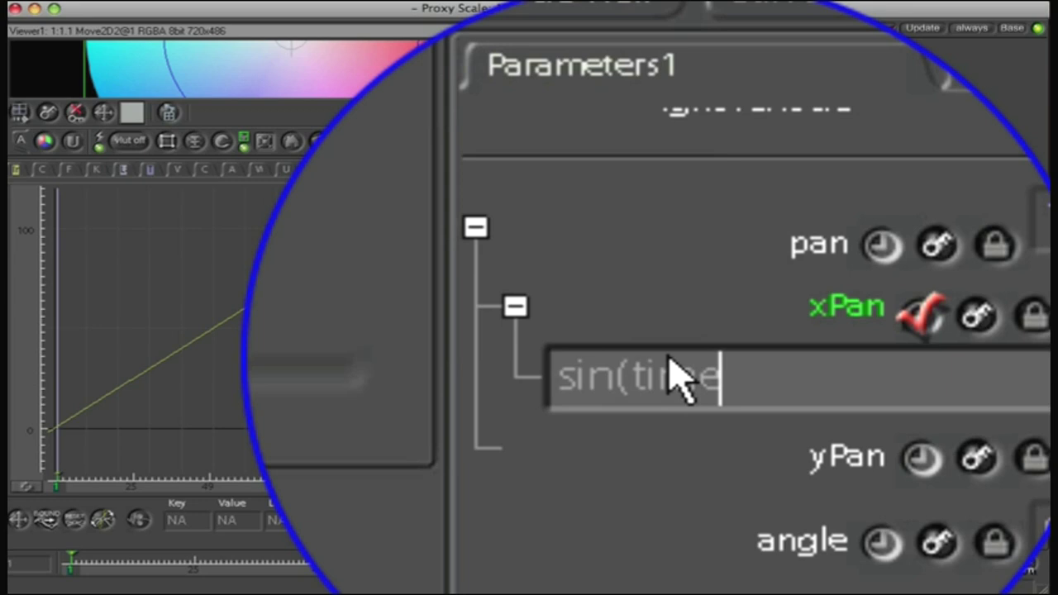
key(BackSpace)
key(BackSpace)
key(BackSpace)
key(BackSpace)
key(BackSpace)
key(BackSpace)
key(BackSpace)
key(BackSpace)
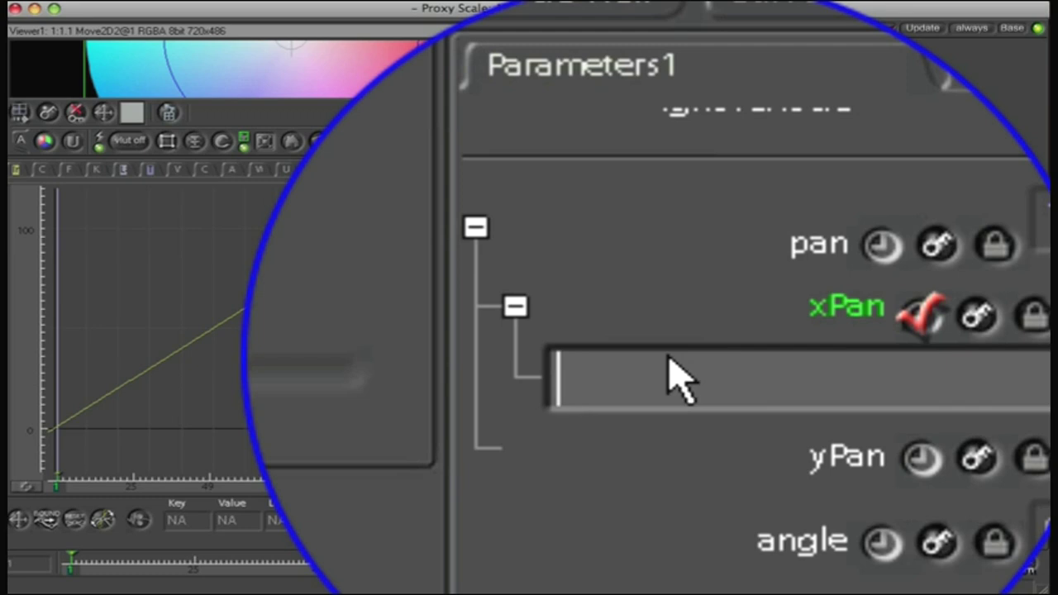
text(((sin)
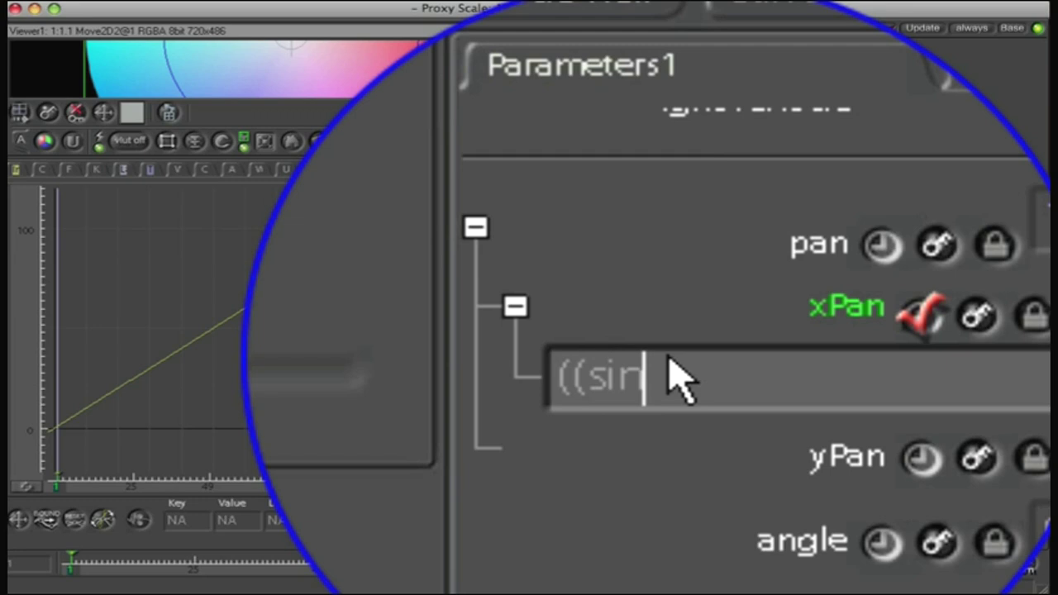
text(()
text(time)
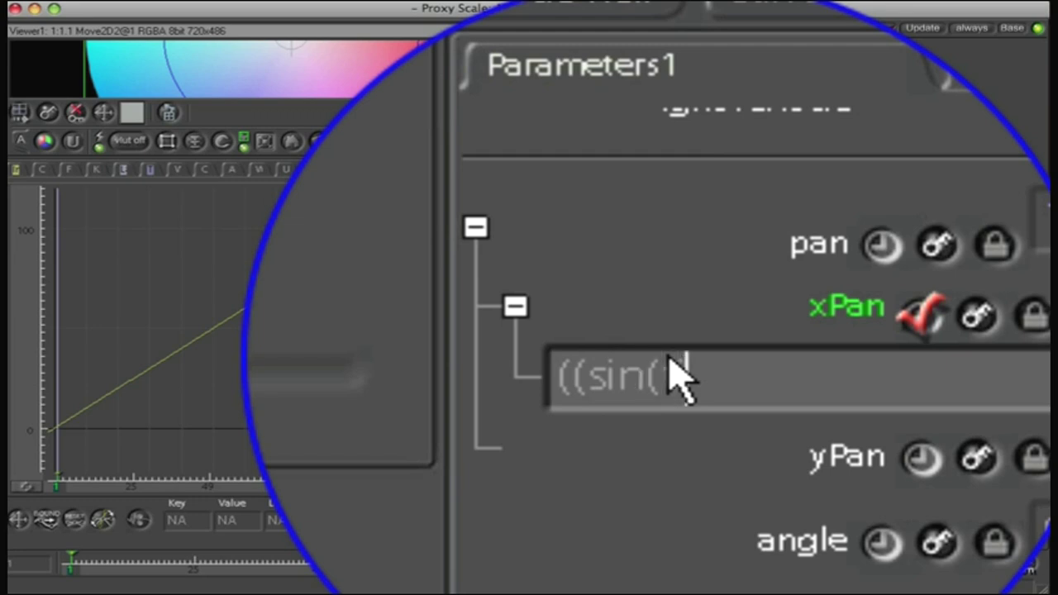
text())
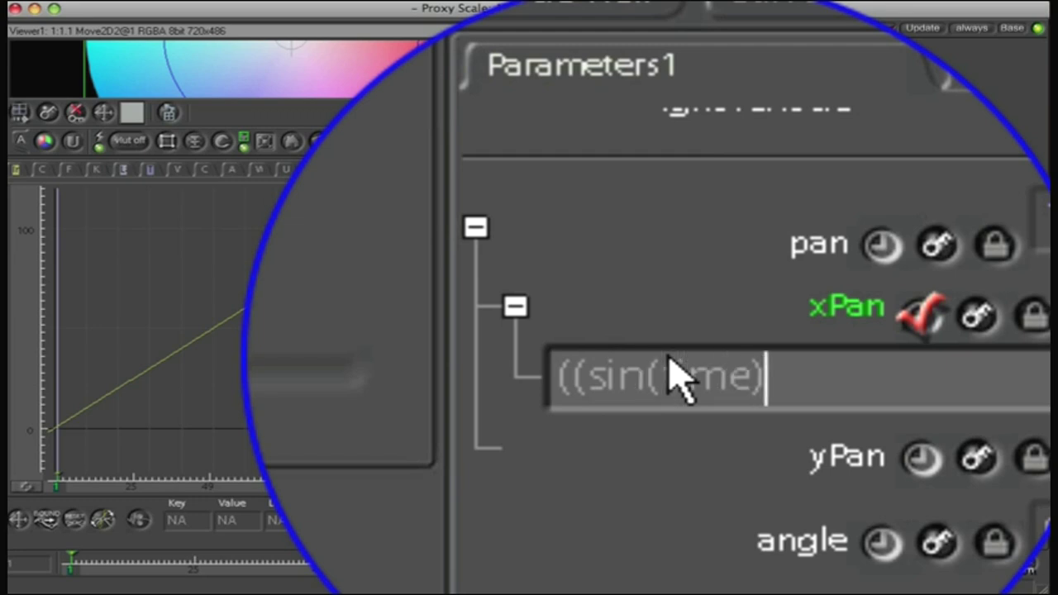
text(*)
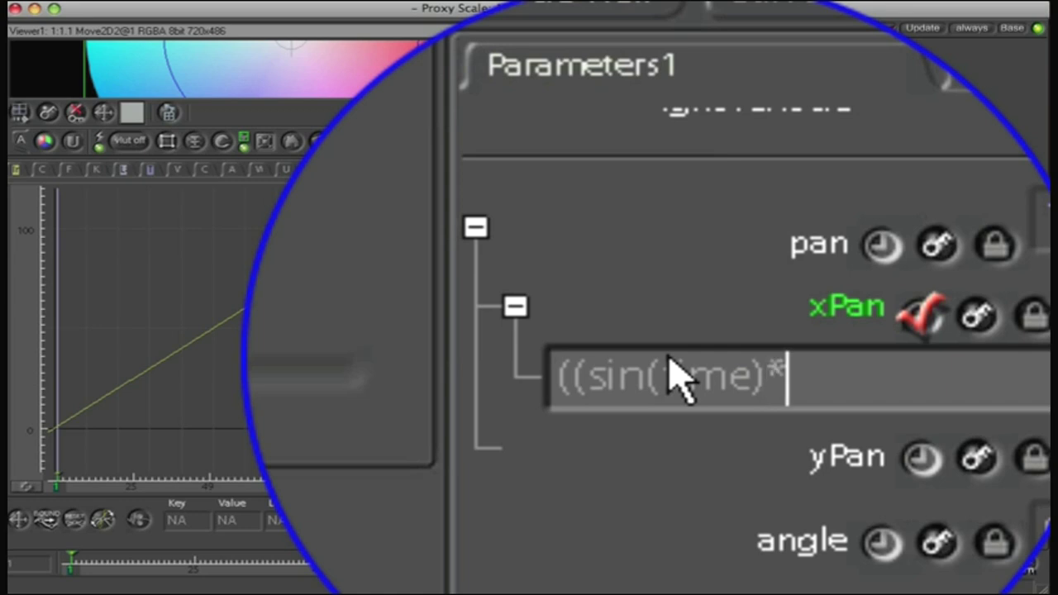
text(200)
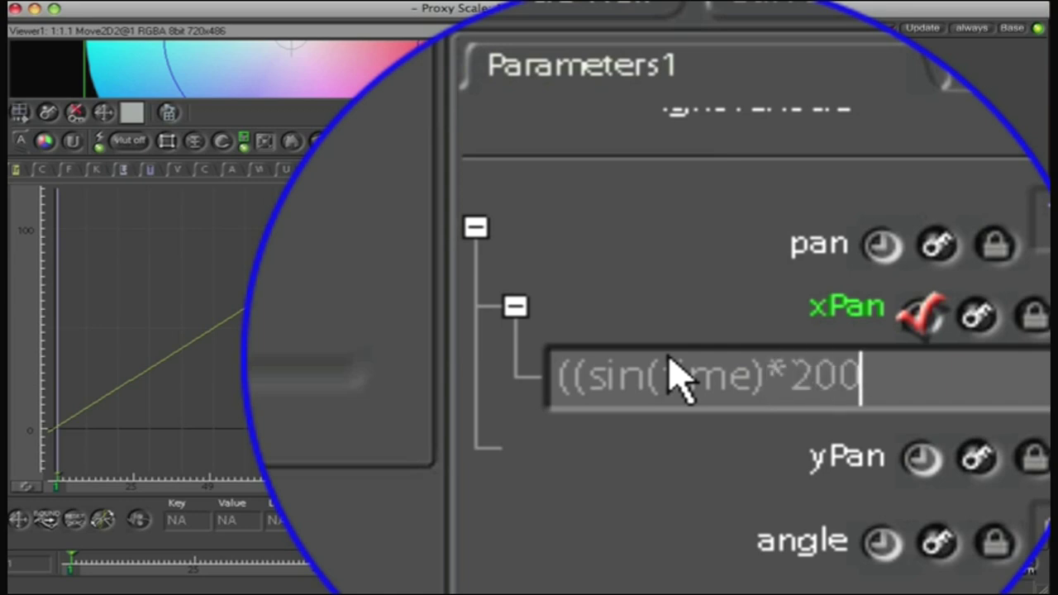
text())
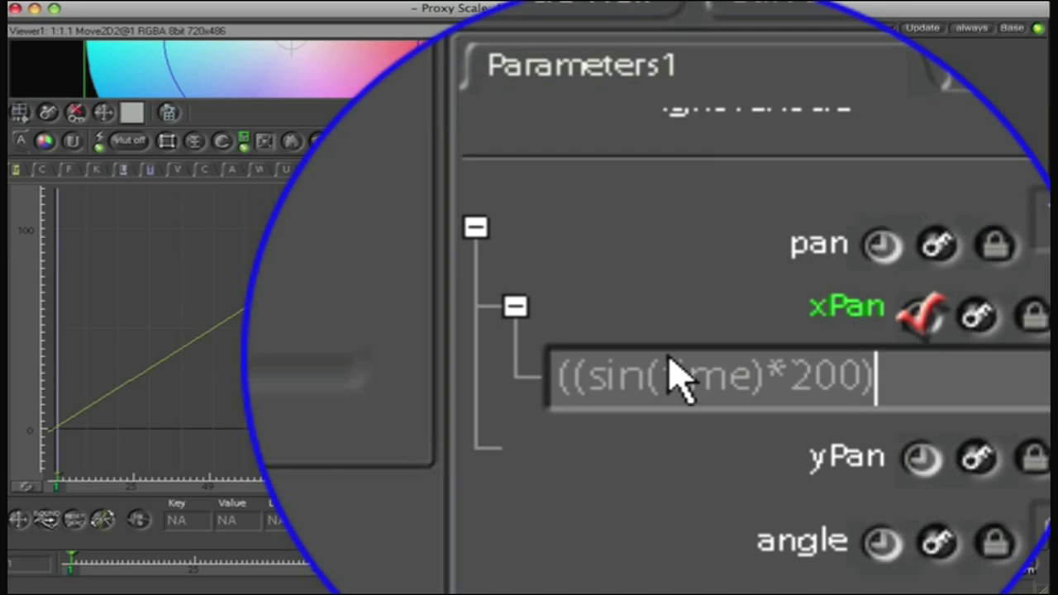
text(+)
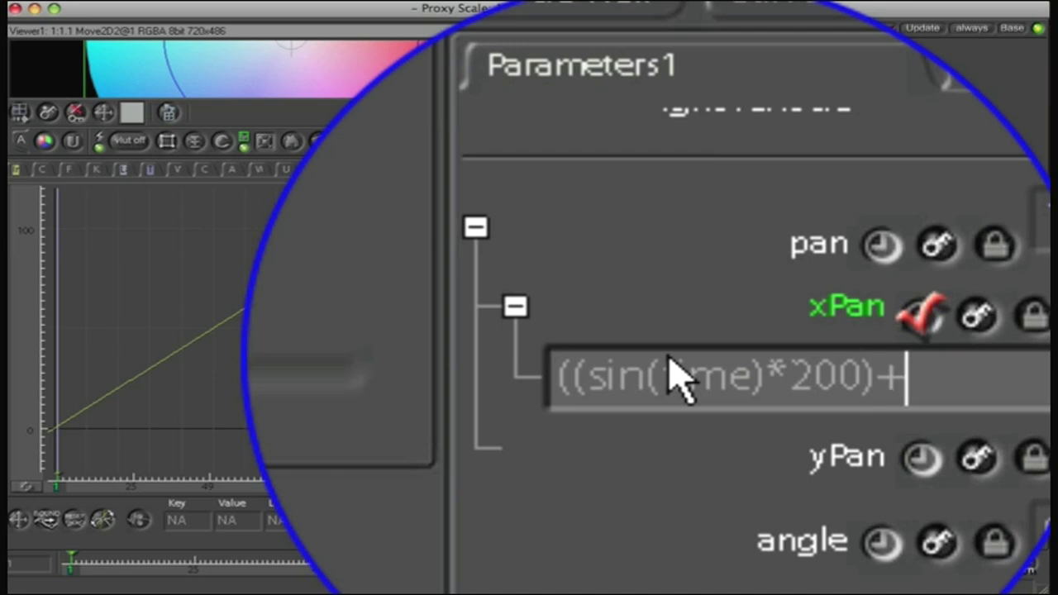
text(400)
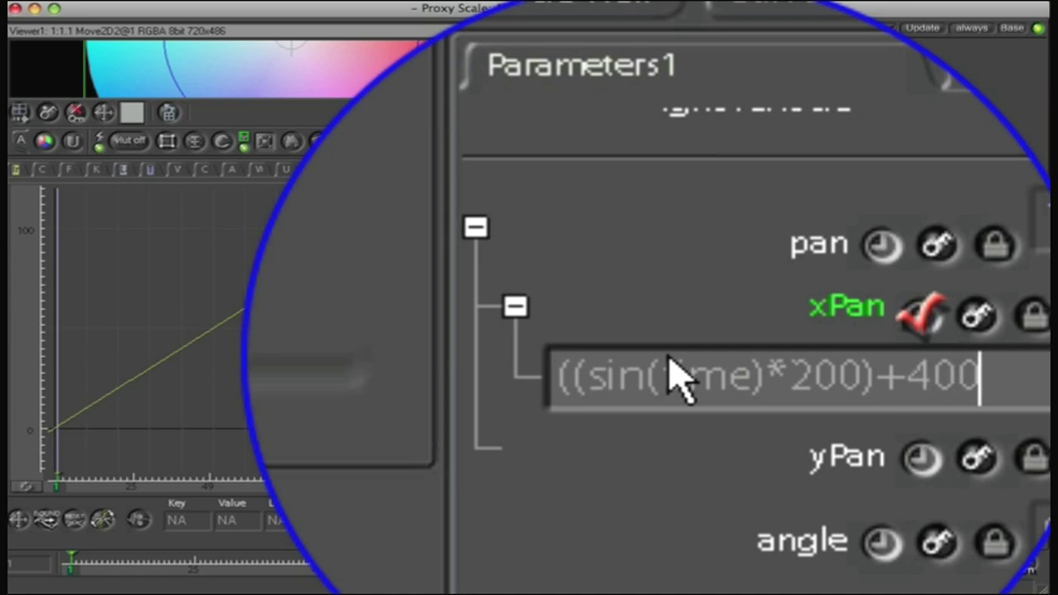
key(Return)
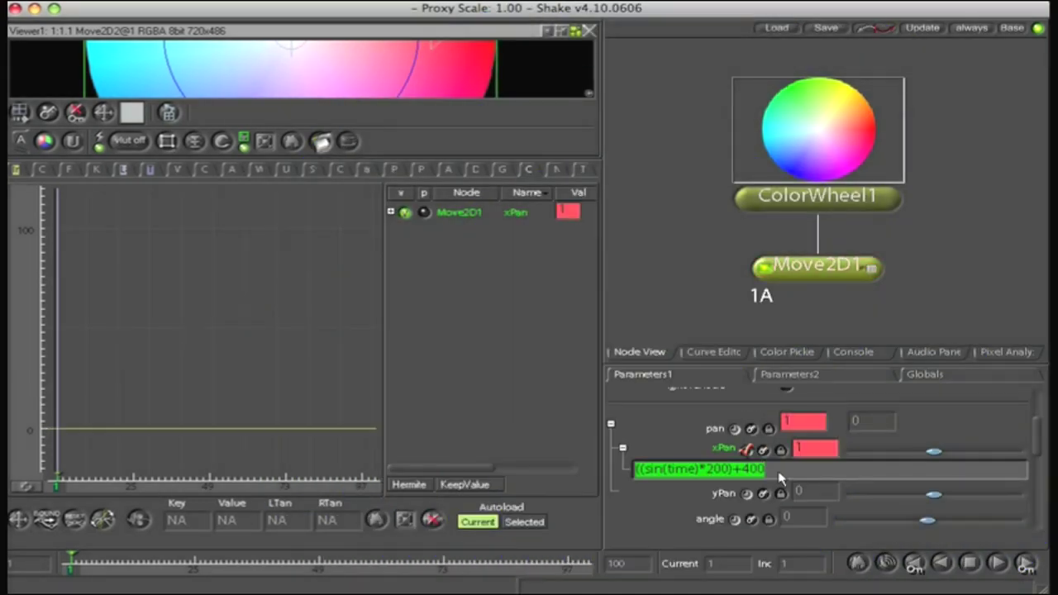
click(777, 477)
key(BackSpace)
key(BackSpace)
key(BackSpace)
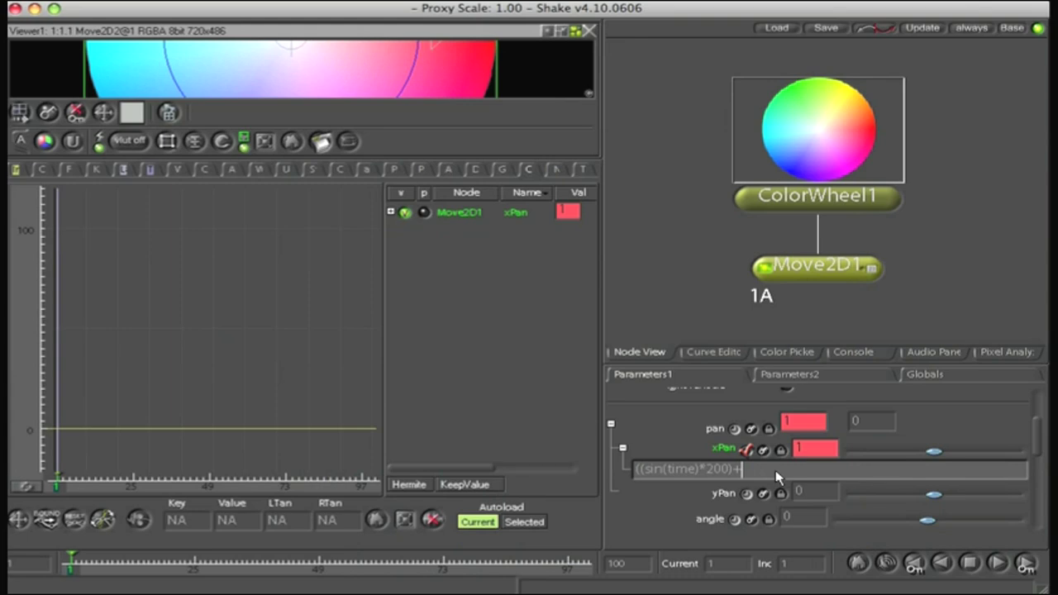
text(100)
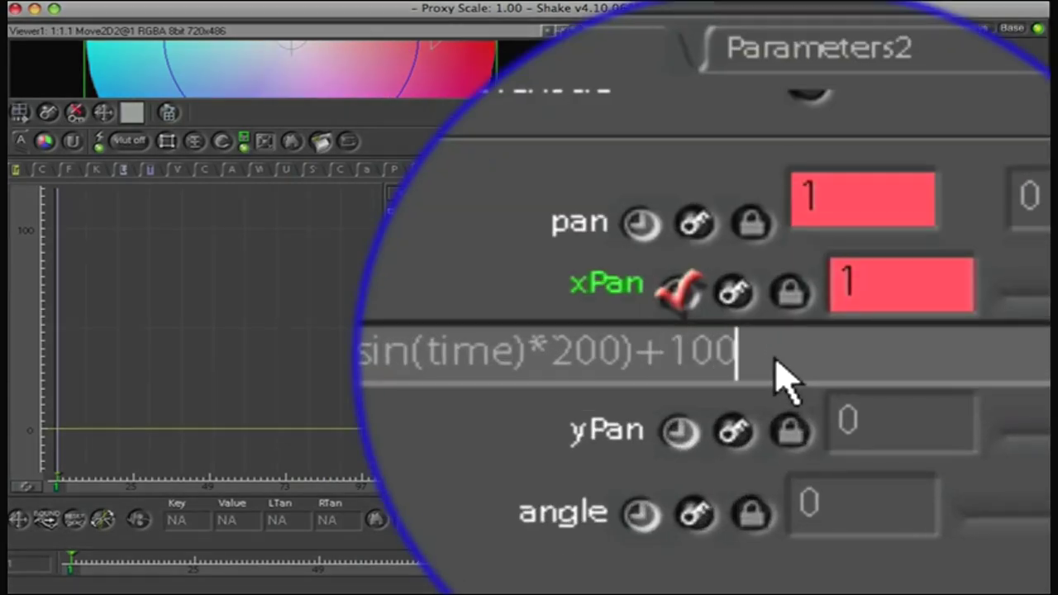
text())
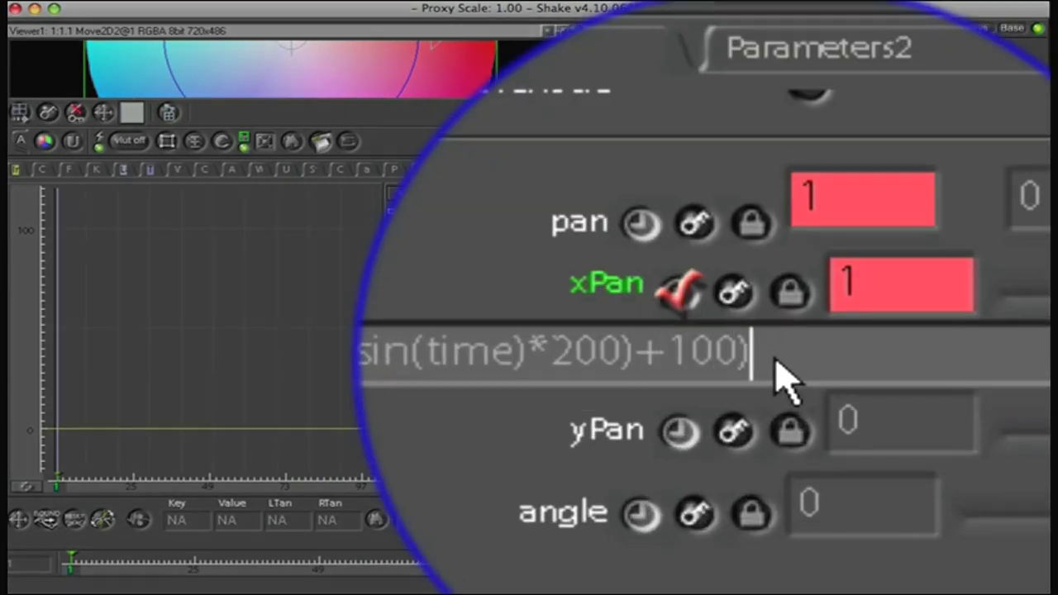
text(*2)
key(Return)
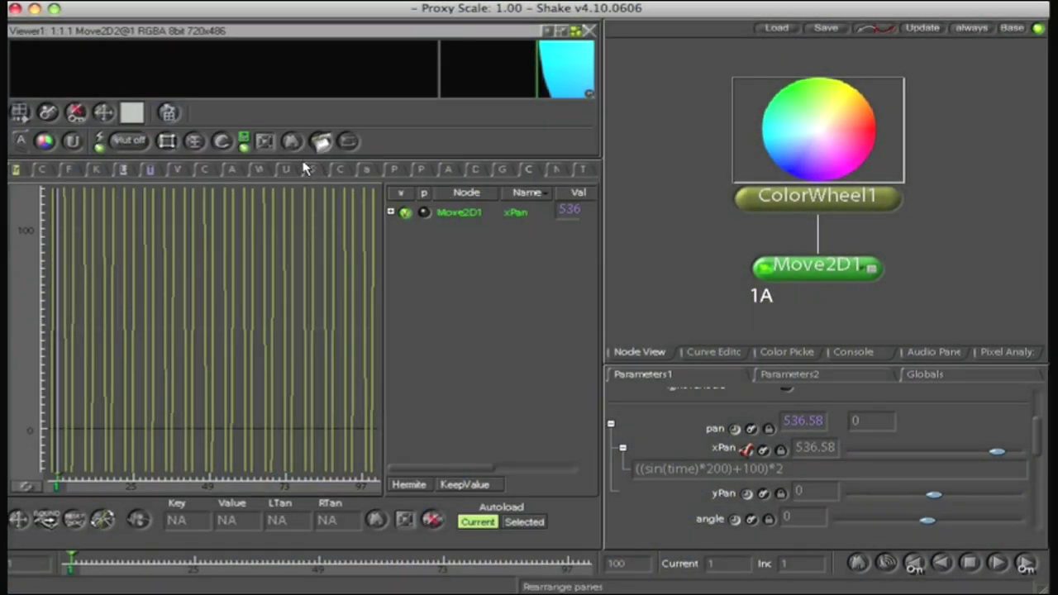
Resize the panes and scrub to frame 14, where xPan reads 596.24, toggling the curve view fullscreen.
drag(304, 168, 303, 77)
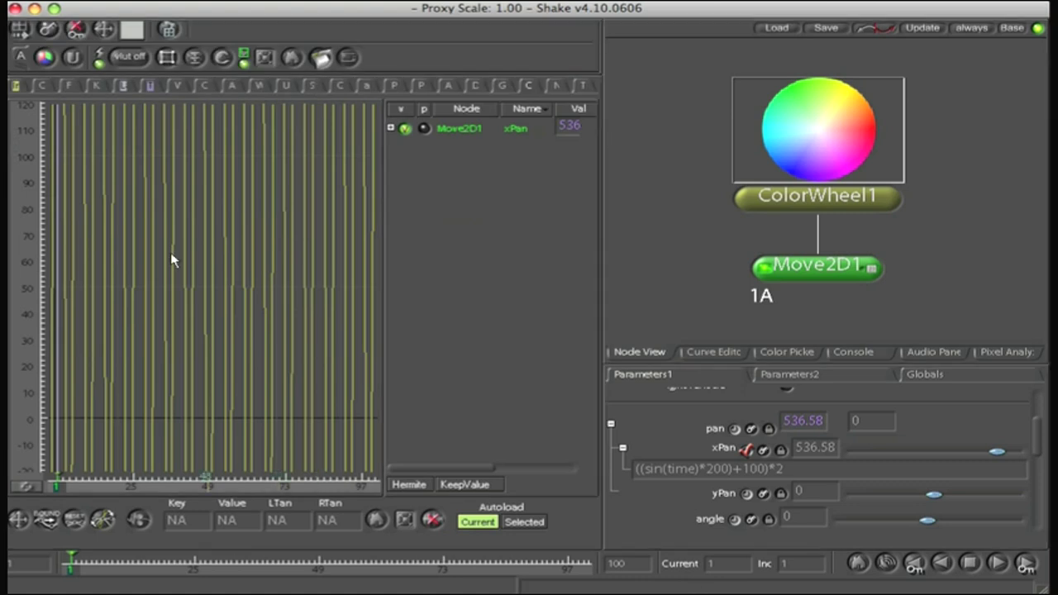
drag(62, 487, 131, 489)
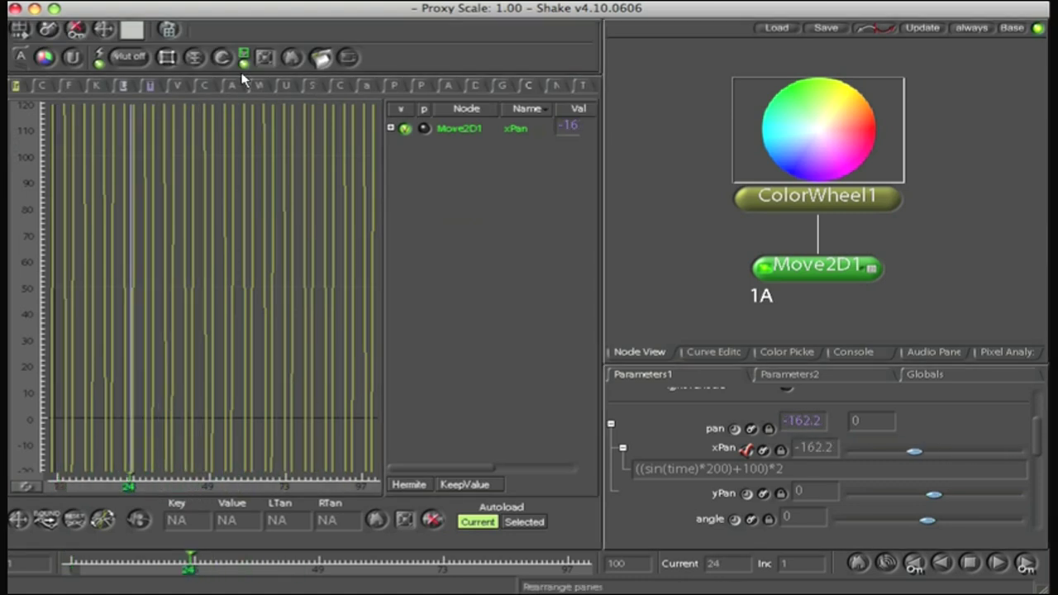
drag(244, 78, 245, 386)
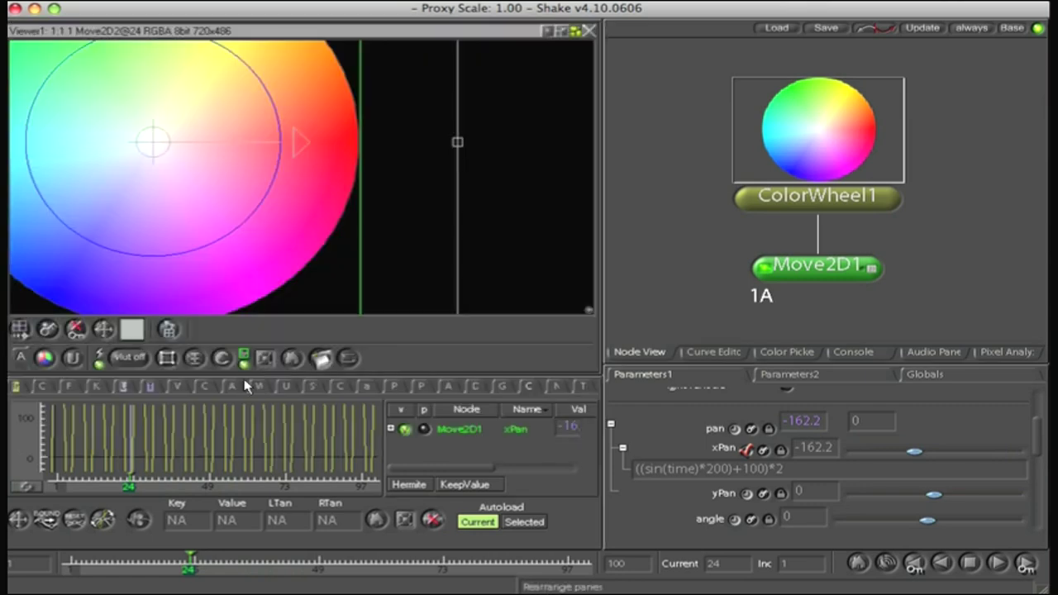
drag(82, 565, 137, 568)
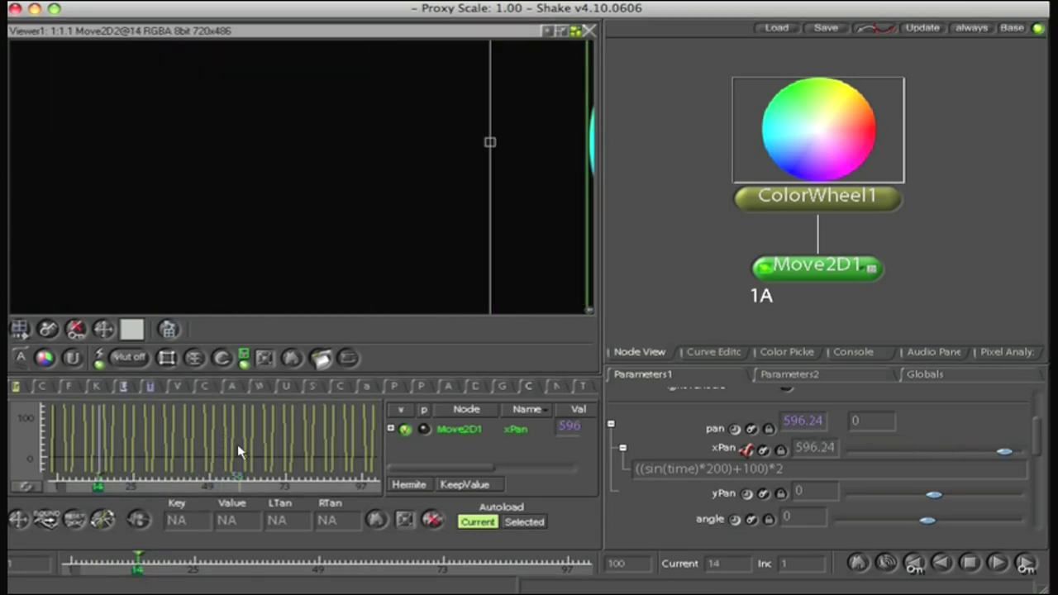
key(grave)
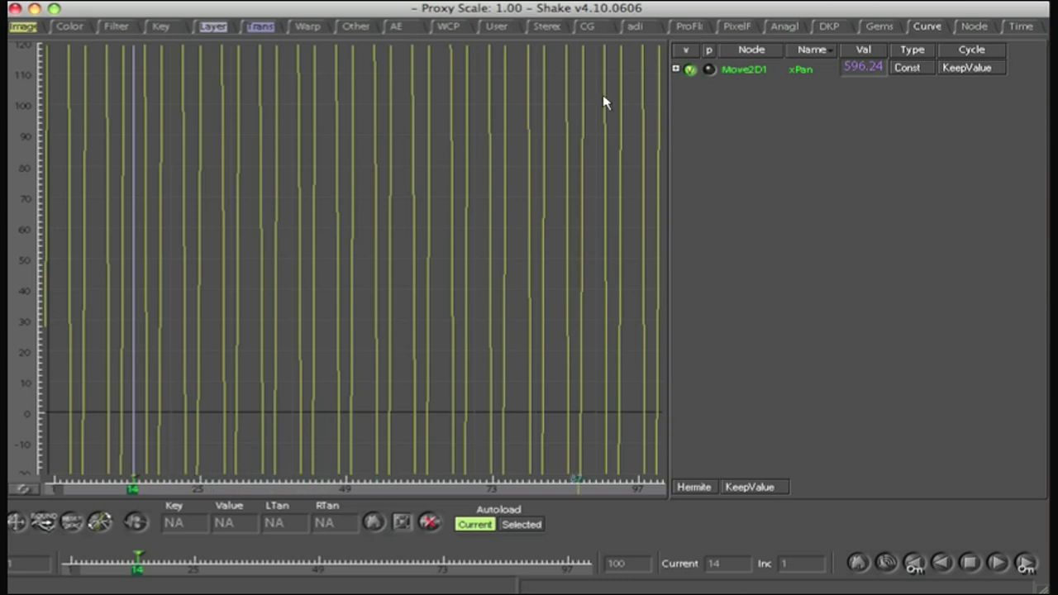
key(grave)
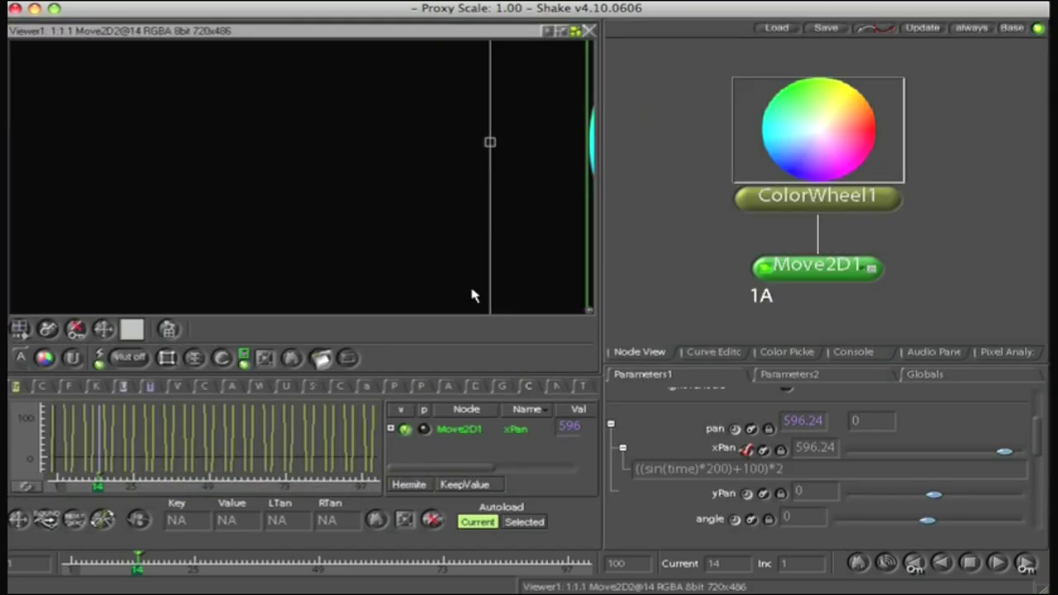